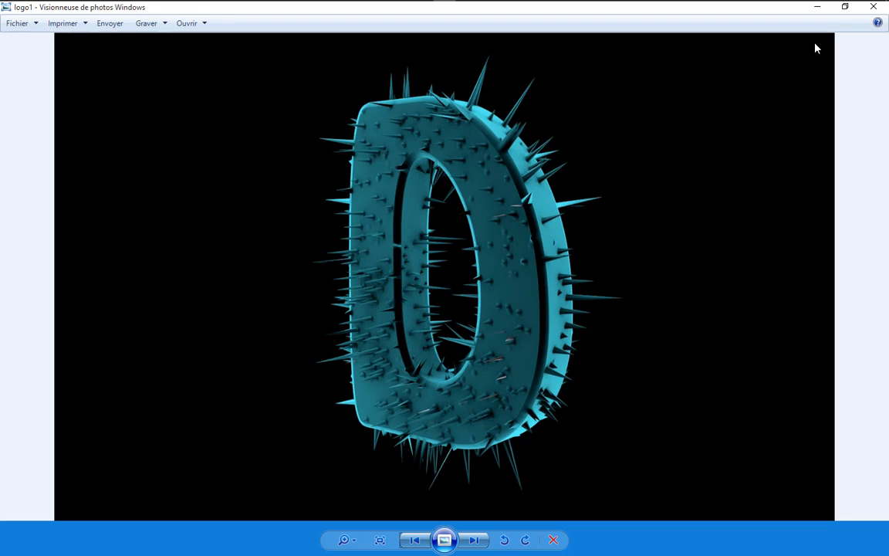
# Minimise the logo1 picture preview and switch to Cinema 4D.
pyautogui.click(816, 8)
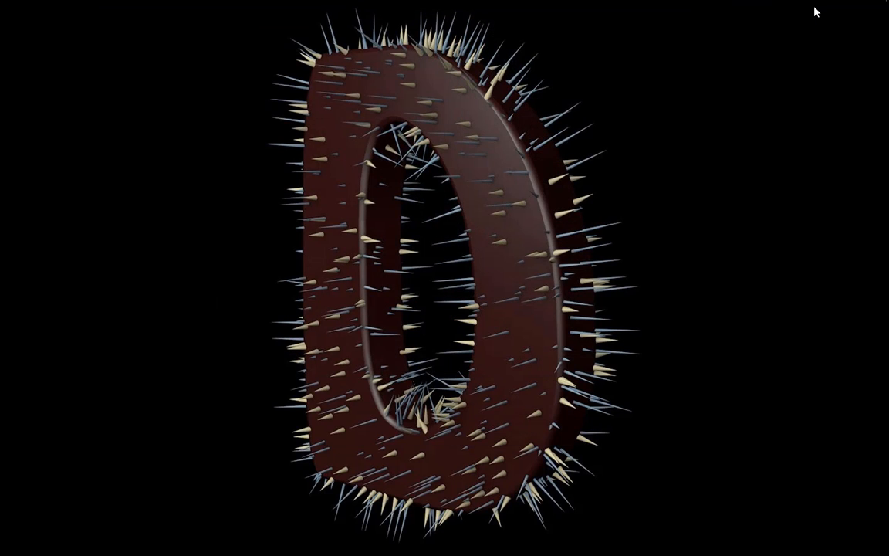
pyautogui.rightClick(698, 149)
pyautogui.click(718, 186)
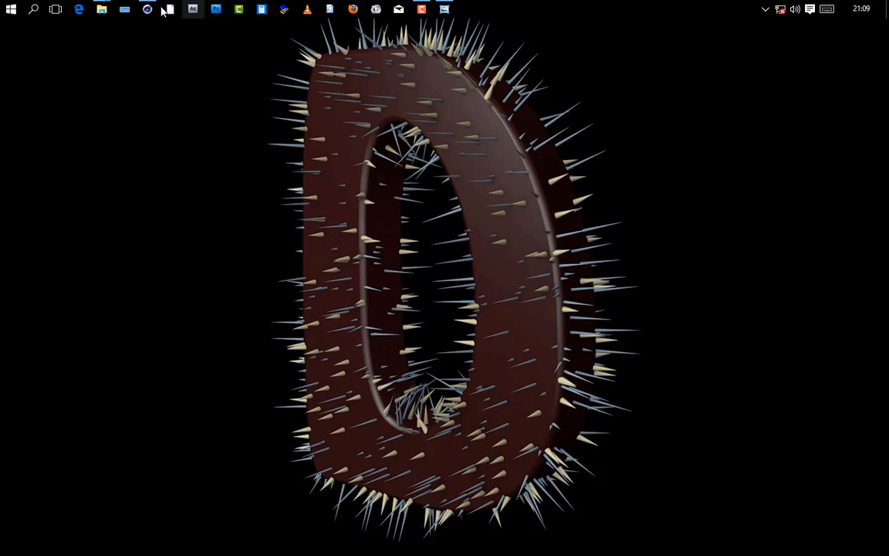
pyautogui.click(147, 9)
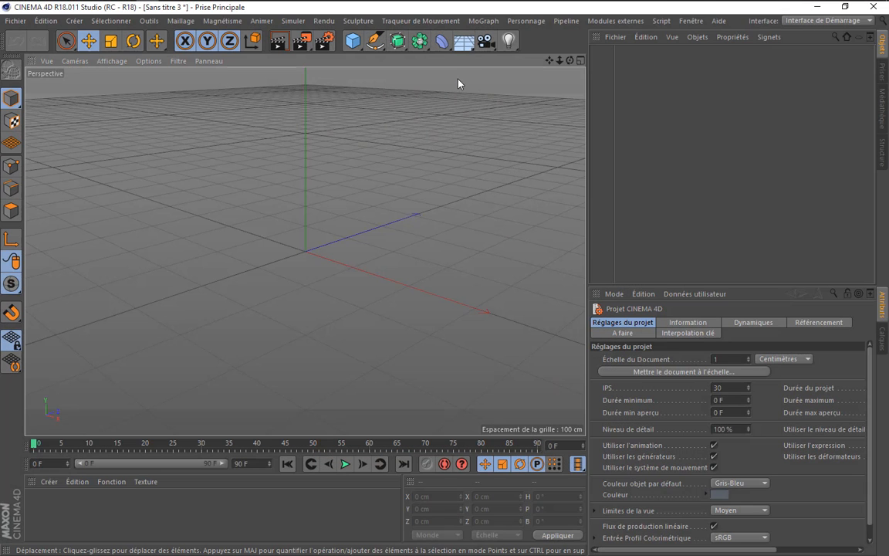
# Add a text spline to the scene and set its text to "D".
pyautogui.click(375, 41)
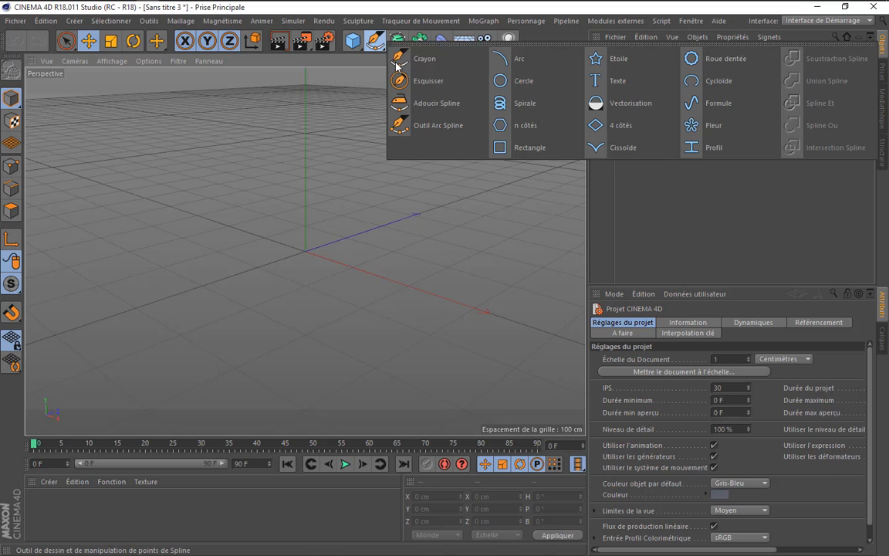
pyautogui.click(602, 81)
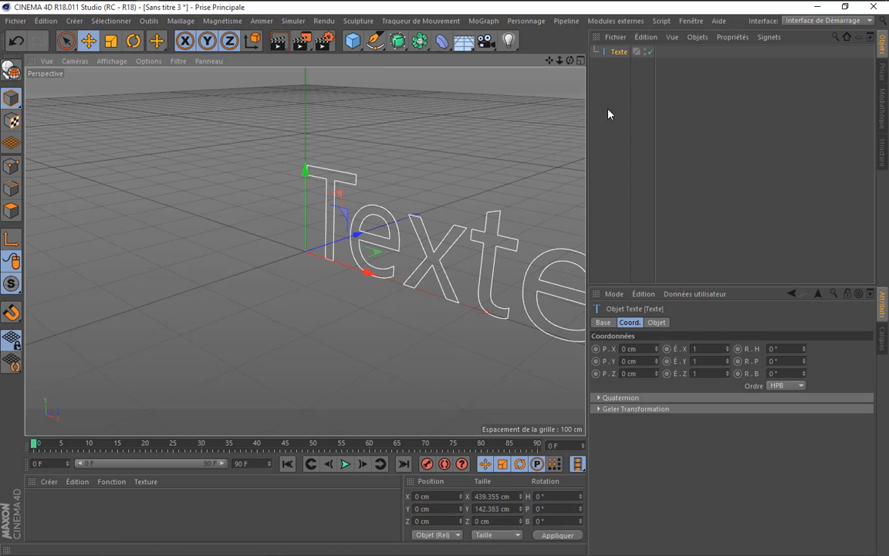
pyautogui.click(656, 322)
pyautogui.click(677, 366)
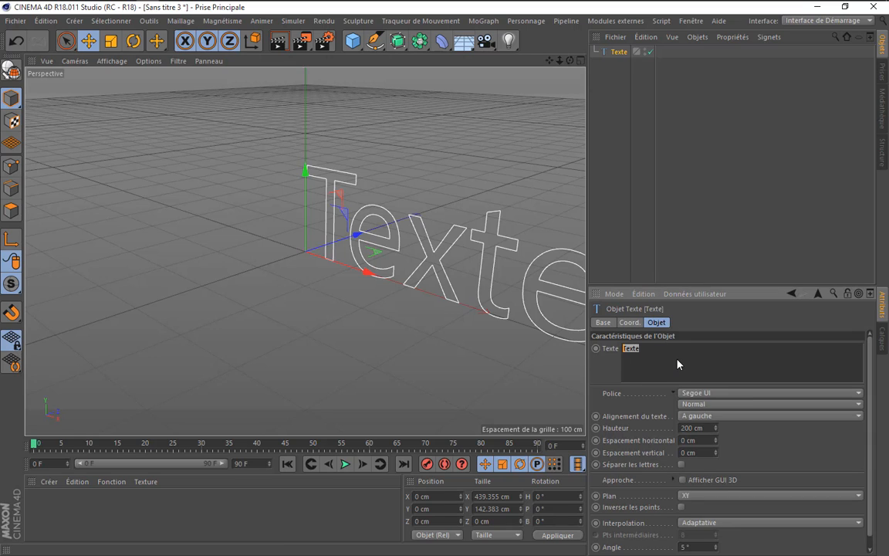
pyautogui.write('D')
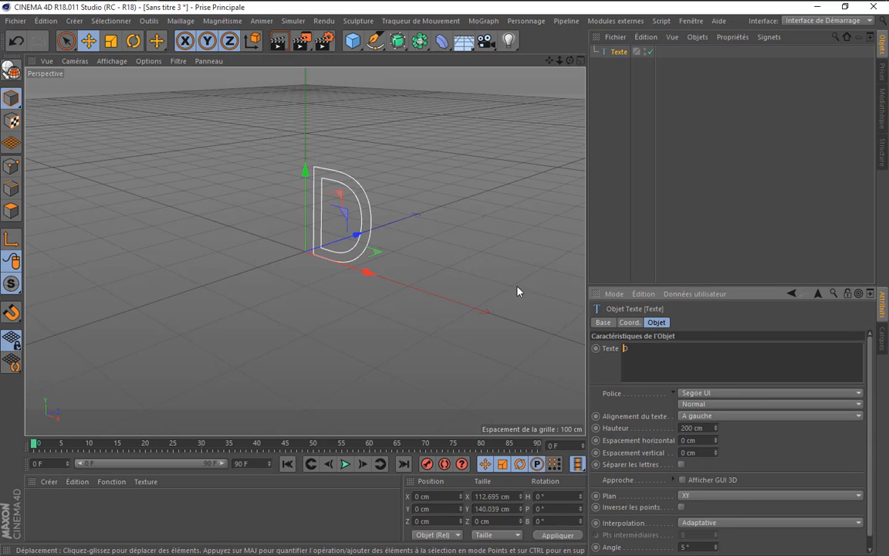
pyautogui.scroll(6, 351, 198)
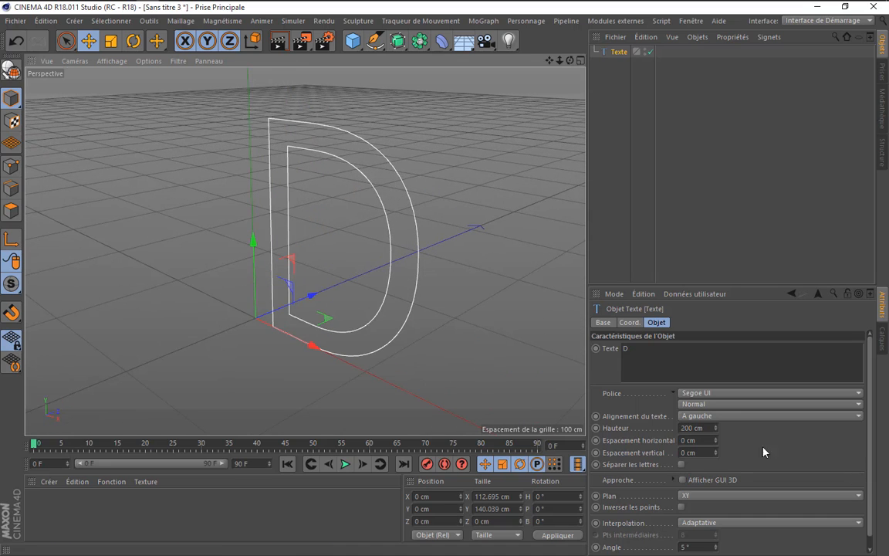
# Set the text spline's alignment to Centré and its font to Hobo Std.
pyautogui.click(709, 416)
pyautogui.click(702, 398)
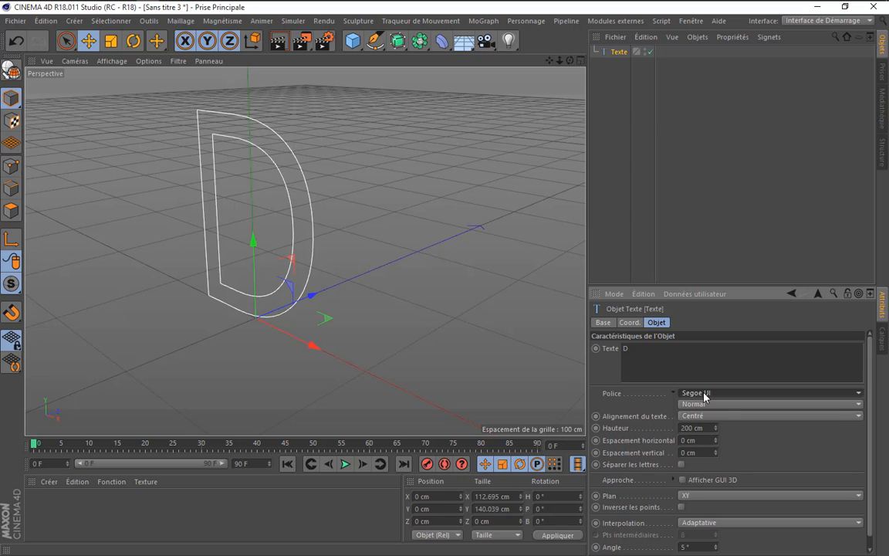
pyautogui.click(704, 395)
pyautogui.scroll(10, 683, 256)
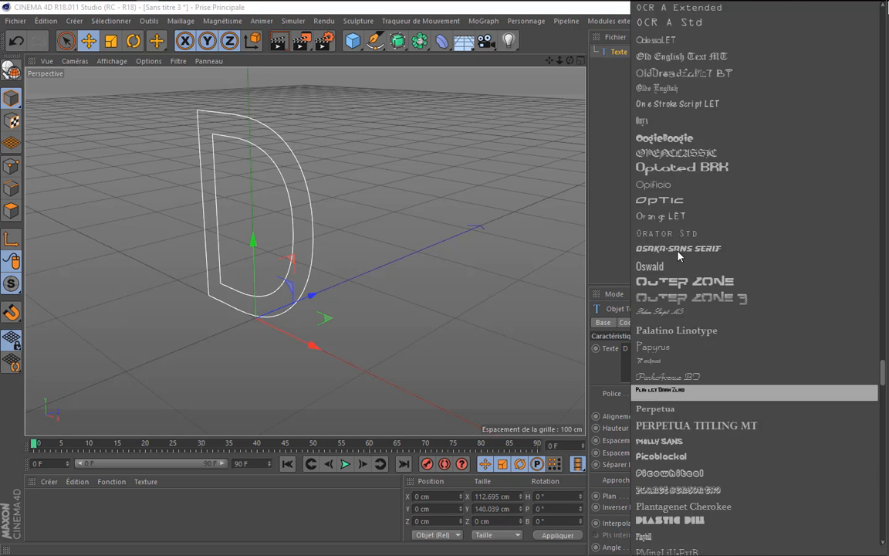
pyautogui.scroll(12, 680, 256)
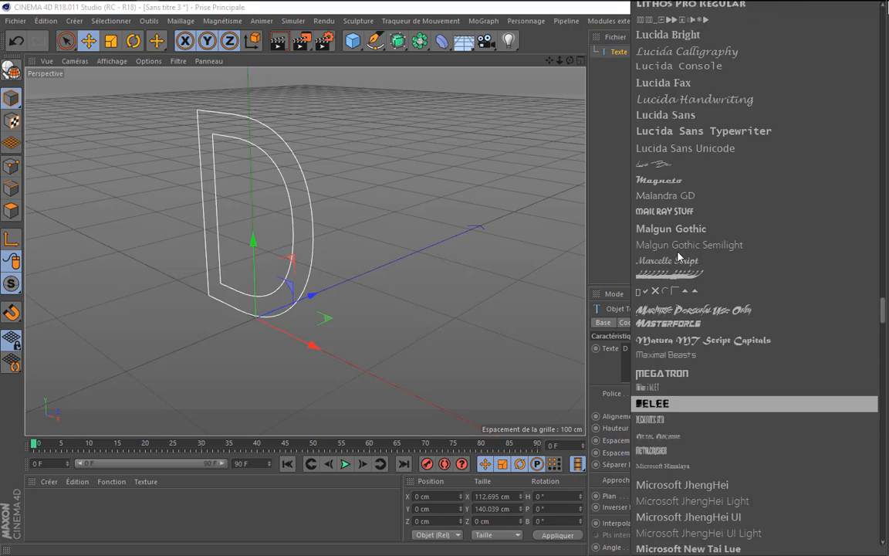
pyautogui.scroll(12, 679, 256)
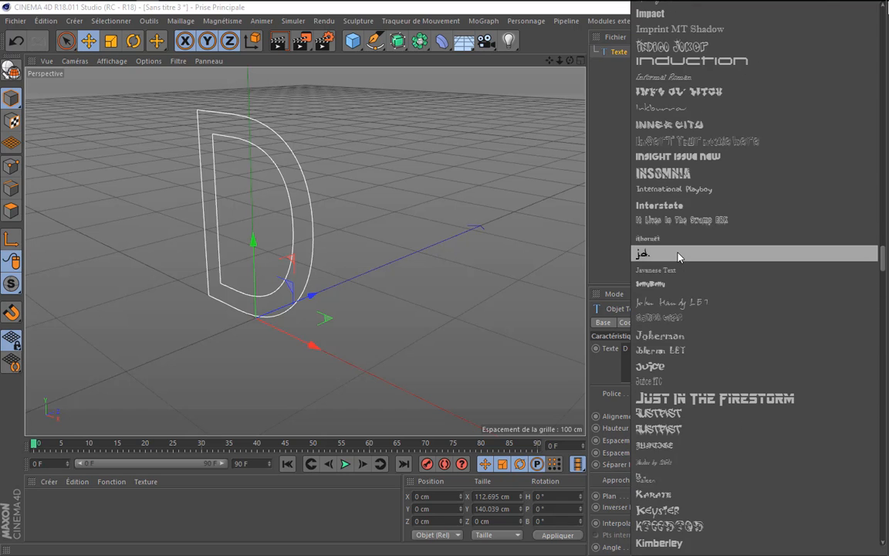
pyautogui.scroll(10, 679, 256)
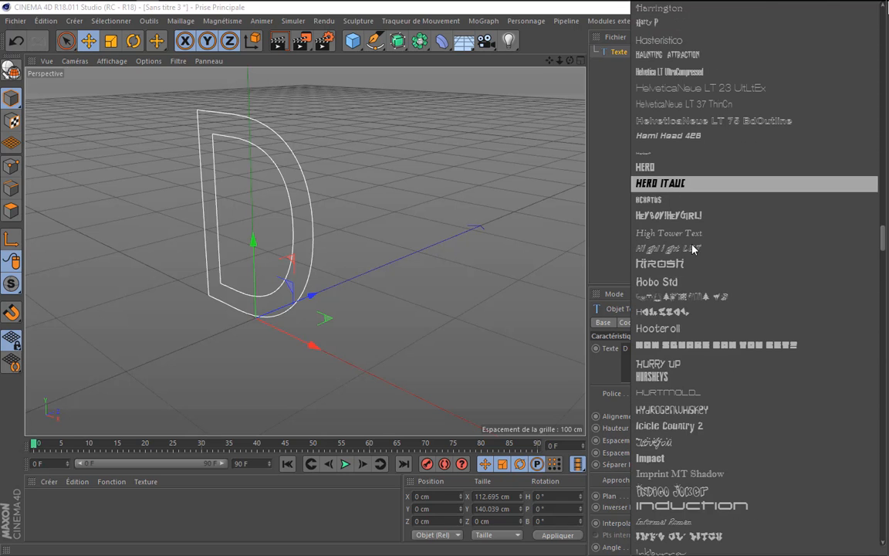
pyautogui.click(803, 282)
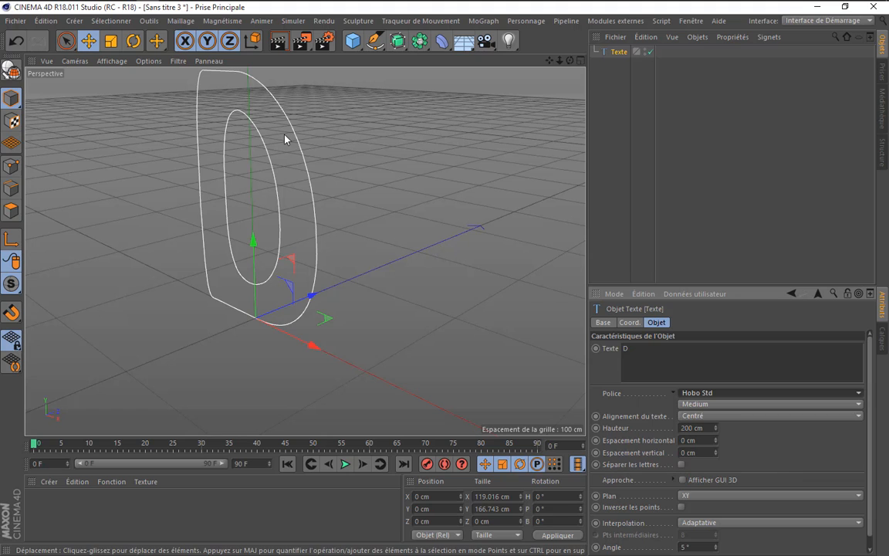
# Add a MoGraph Cloner to the scene and widen the viewport.
pyautogui.moveTo(551, 61); pyautogui.dragTo(572, 71)
pyautogui.scroll(1, 300, 271)
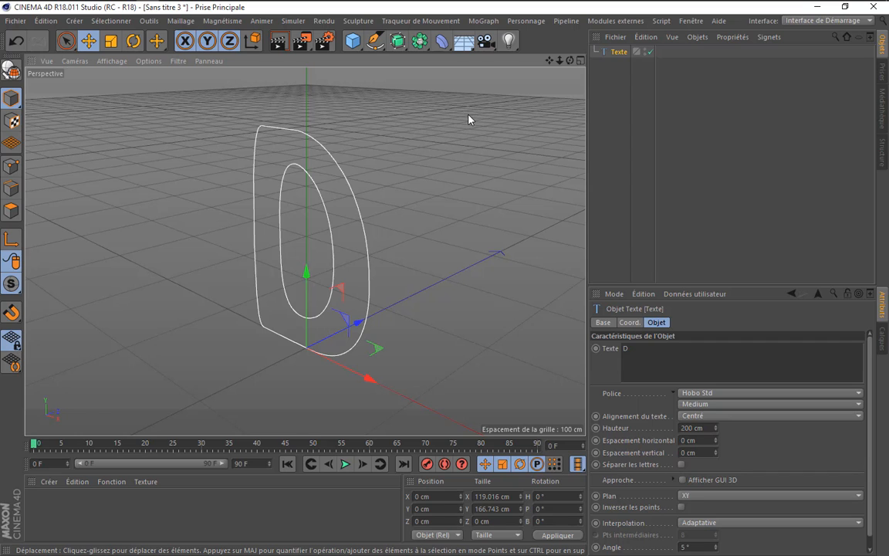
pyautogui.click(483, 21)
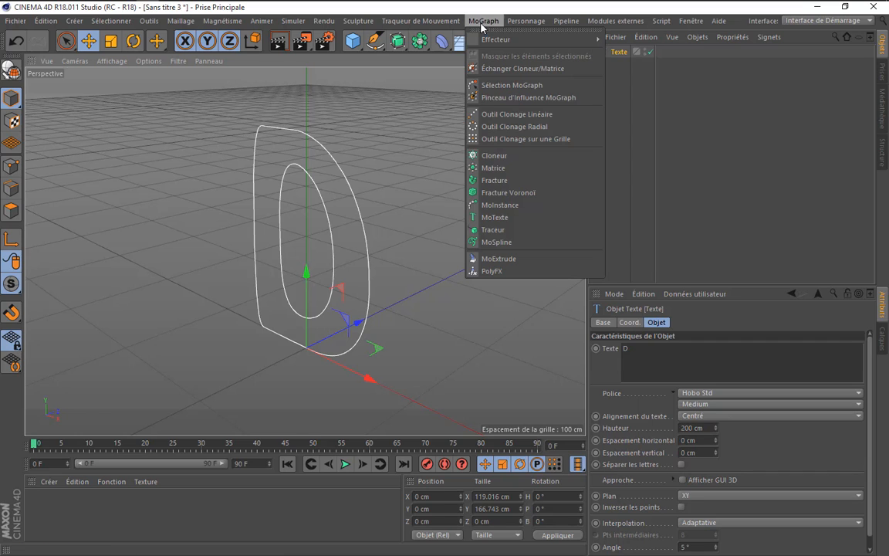
pyautogui.click(495, 157)
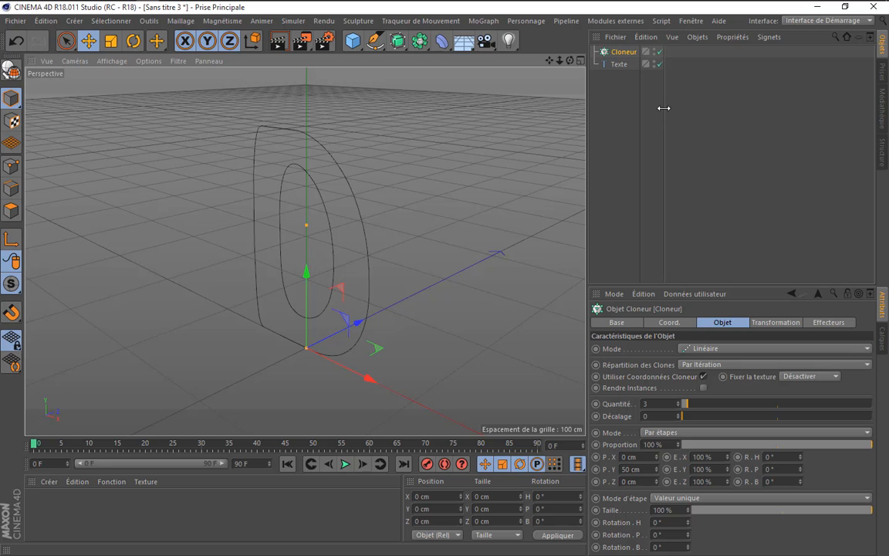
pyautogui.moveTo(583, 111); pyautogui.dragTo(642, 121)
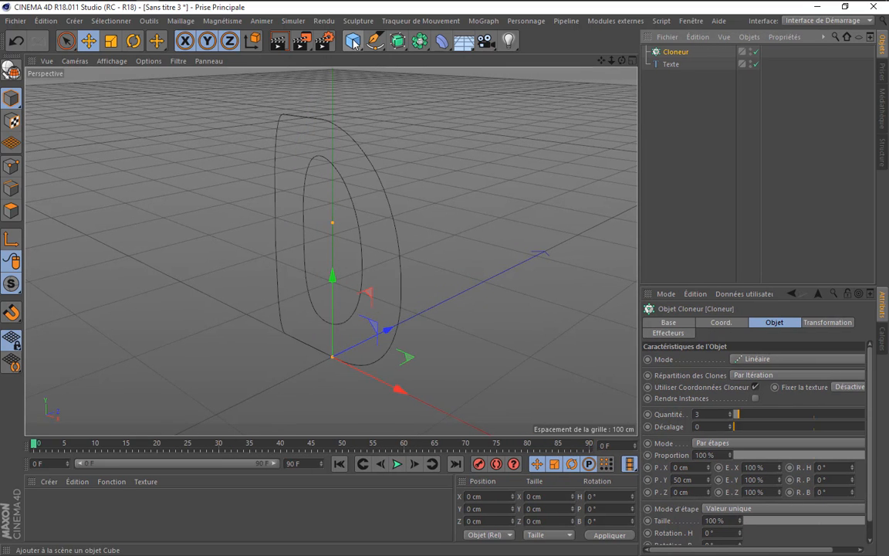
# Add a cone primitive with a base radius of 2 cm and a height of 10 cm.
pyautogui.moveTo(353, 41); pyautogui.dragTo(557, 56)
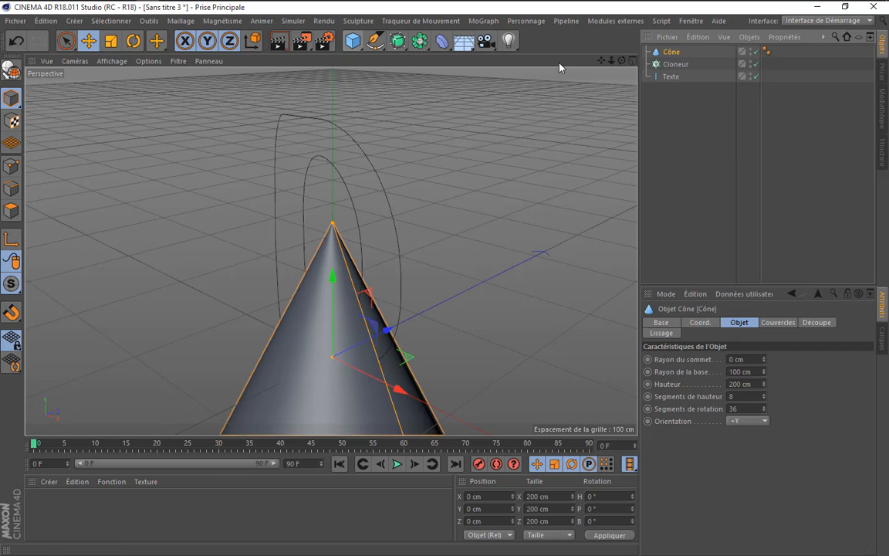
pyautogui.scroll(-3, 479, 90)
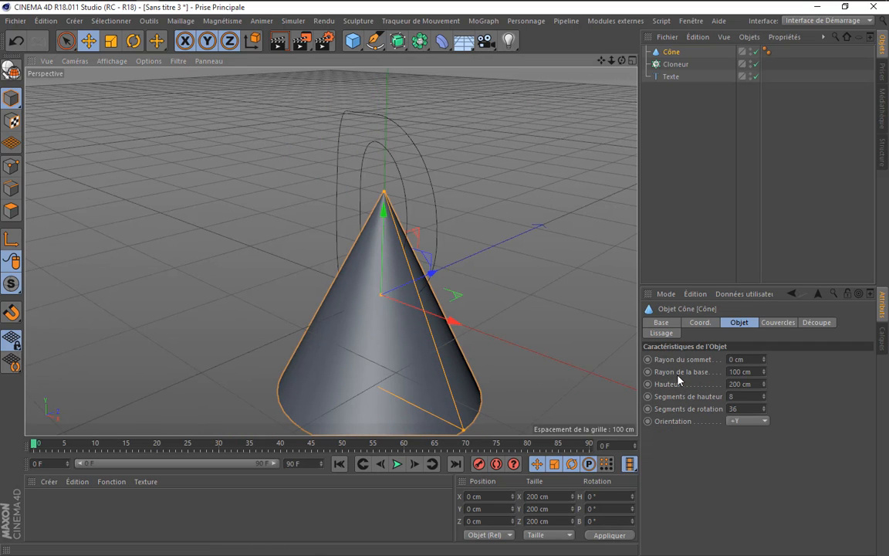
pyautogui.doubleClick(751, 372)
pyautogui.write('2')
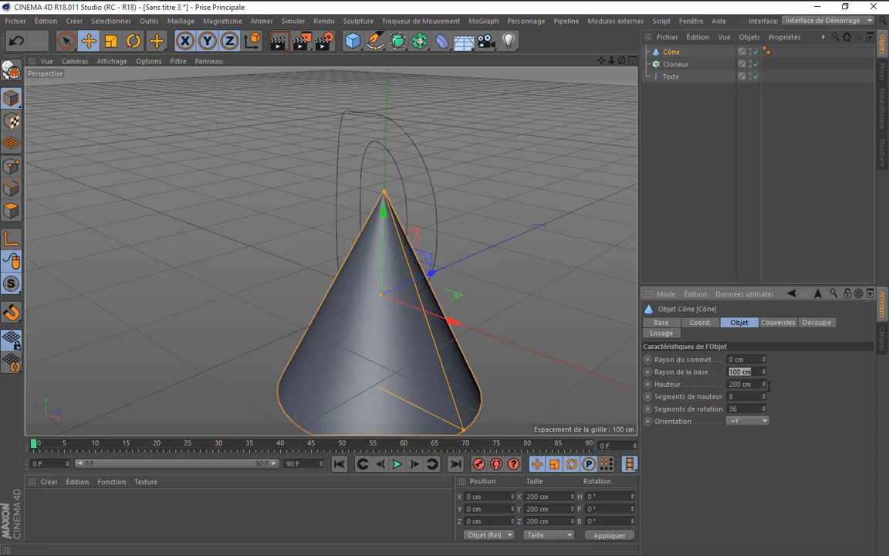
pyautogui.press('Return')
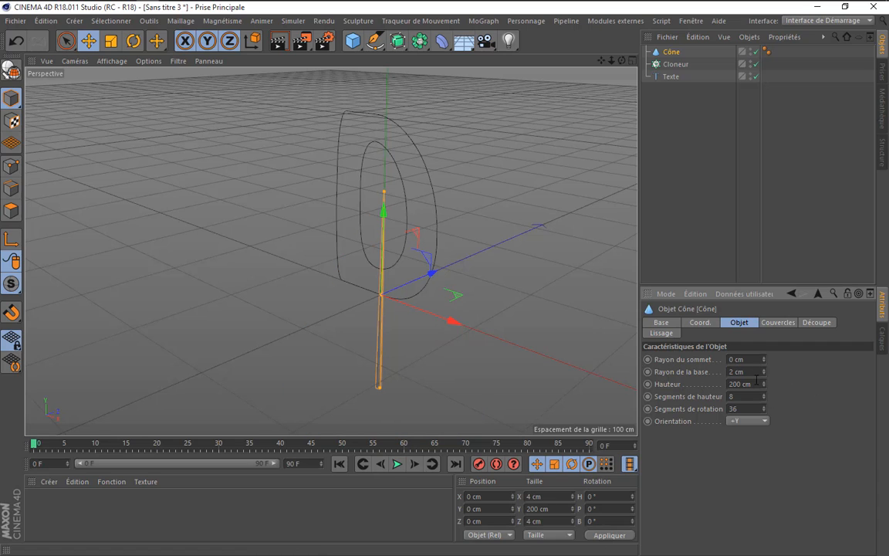
pyautogui.moveTo(760, 384); pyautogui.dragTo(680, 378)
pyautogui.write('10')
pyautogui.press('Return')
# Make the cone a child of the Cloner and set the Cloner's mode to Objet.
pyautogui.scroll(3, 409, 312)
pyautogui.scroll(-3, 392, 286)
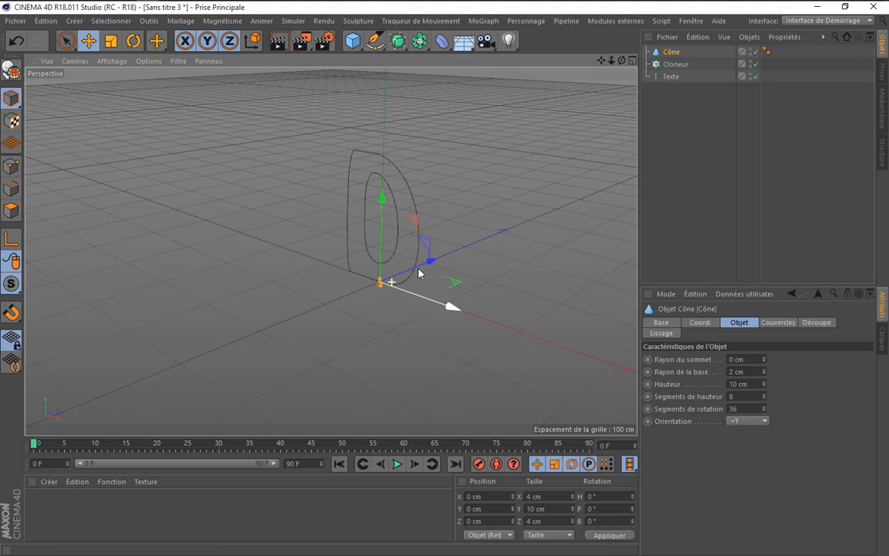
pyautogui.scroll(3, 377, 214)
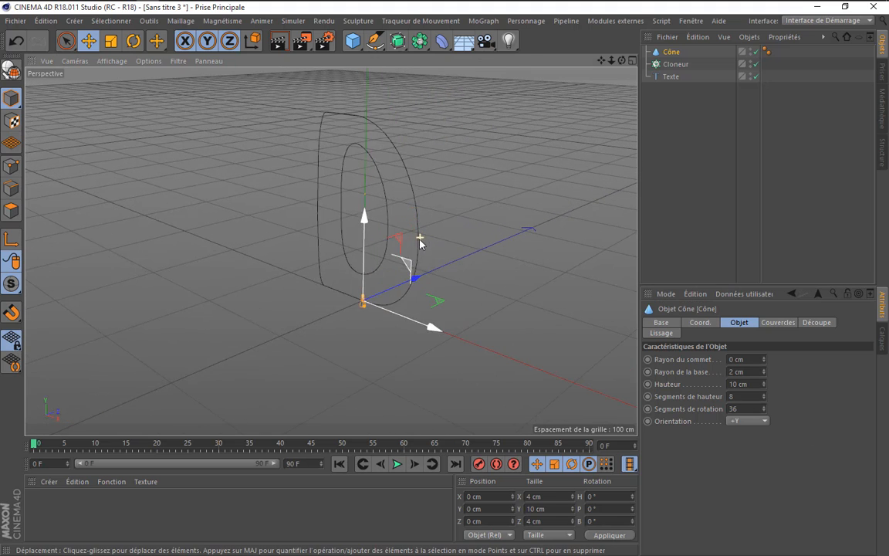
pyautogui.moveTo(671, 52); pyautogui.dragTo(680, 58)
pyautogui.click(677, 54)
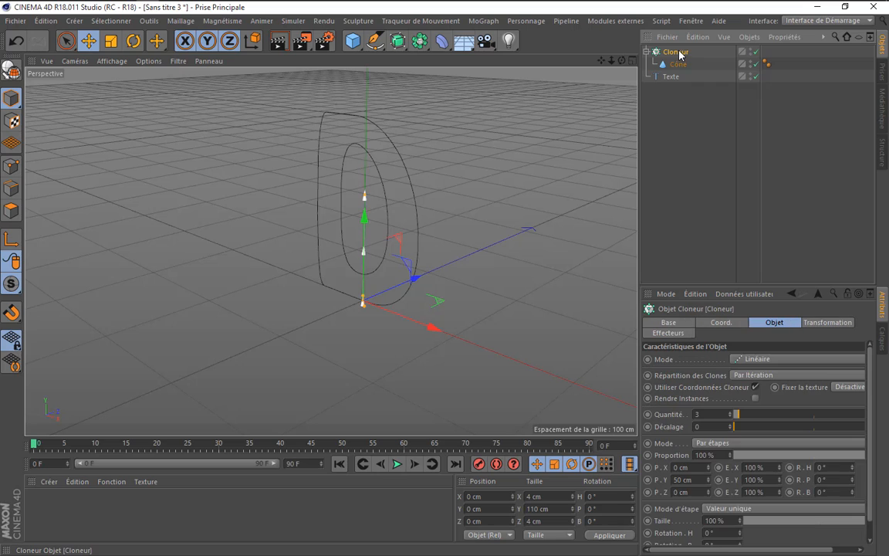
pyautogui.click(766, 360)
pyautogui.click(741, 369)
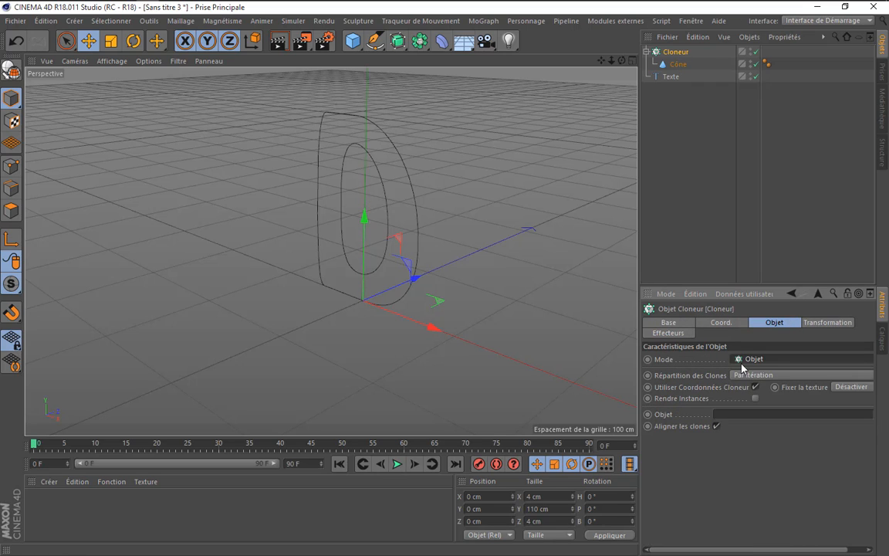
pyautogui.click(680, 146)
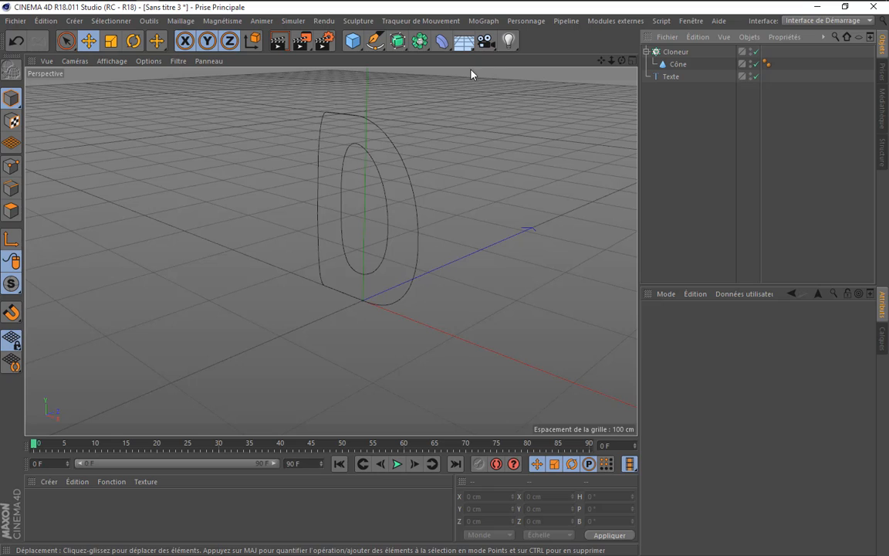
# Extrude the D text spline with an Extrusion object and set the viewport display to Gouraud shading with lines.
pyautogui.moveTo(397, 41); pyautogui.dragTo(561, 68)
pyautogui.moveTo(671, 88); pyautogui.dragTo(684, 61)
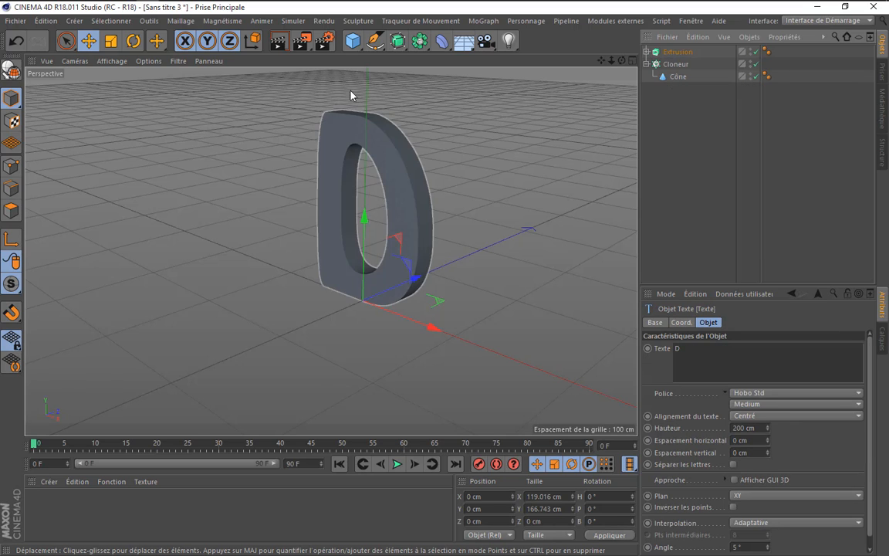
pyautogui.scroll(3, 351, 95)
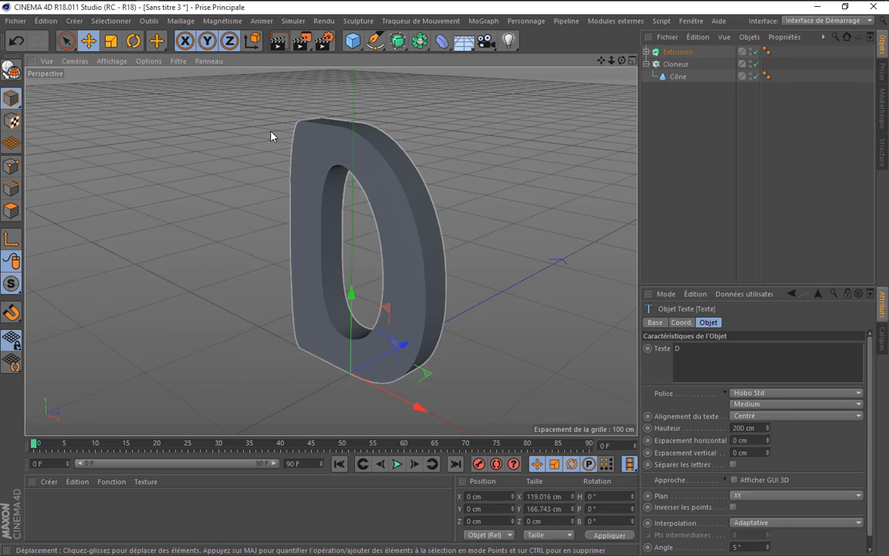
pyautogui.click(112, 61)
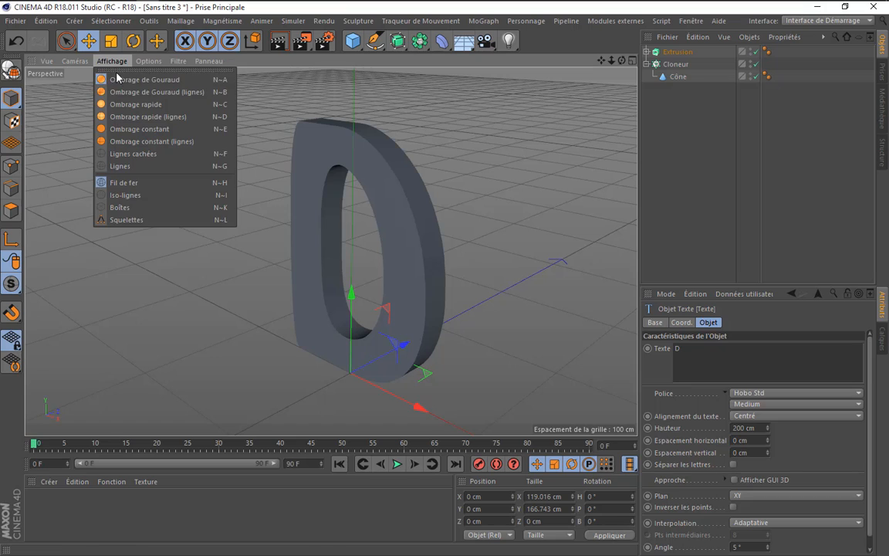
pyautogui.click(178, 93)
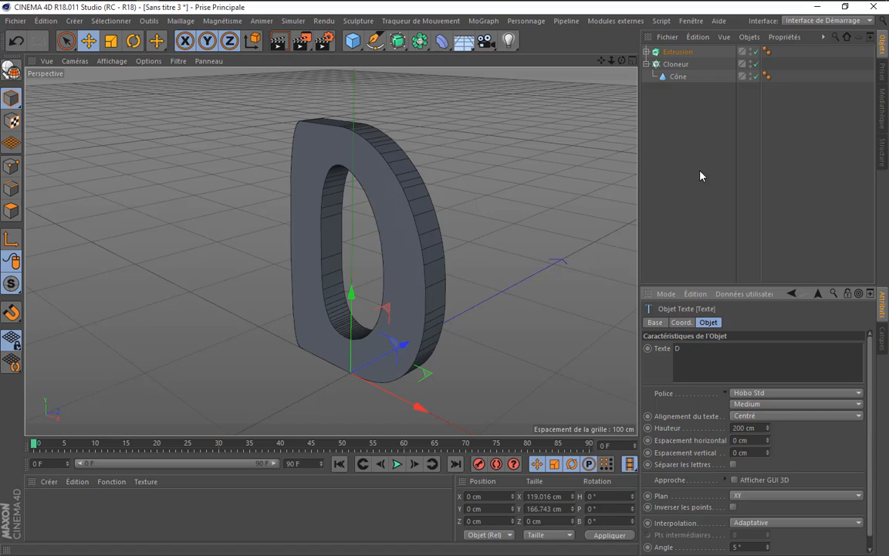
# Raise the subdivision of the D's Extrusion object to about 10.
pyautogui.click(678, 53)
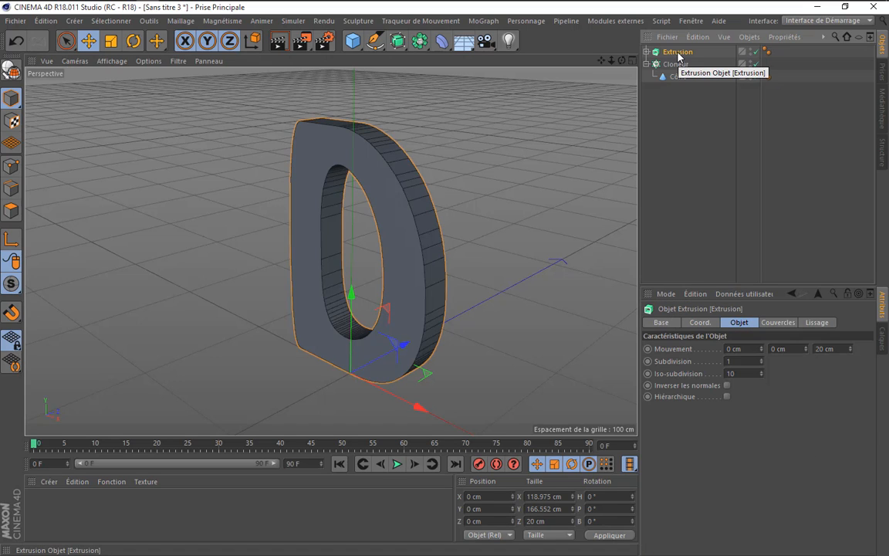
pyautogui.doubleClick(762, 358)
pyautogui.click(763, 358)
pyautogui.click(762, 358)
pyautogui.click(762, 358)
pyautogui.click(762, 358)
pyautogui.click(763, 358)
pyautogui.click(763, 359)
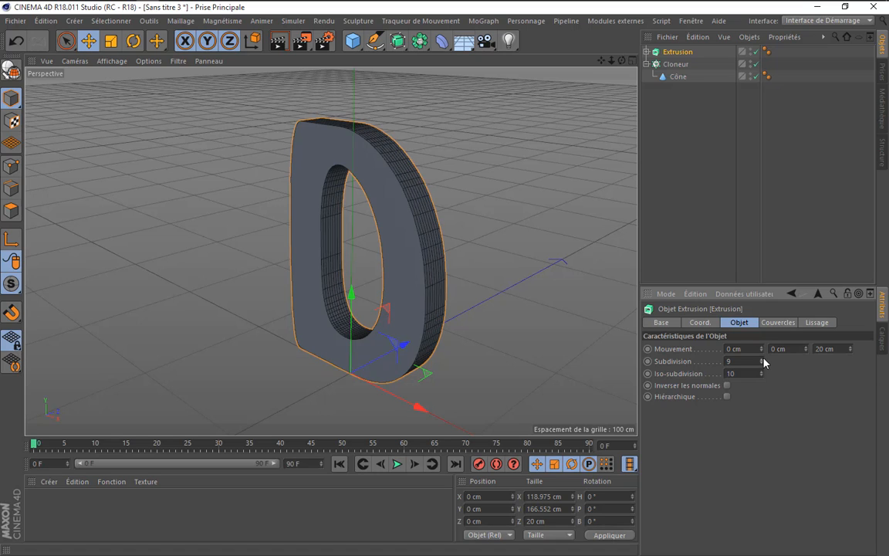
pyautogui.click(763, 358)
# Set both the start and end caps of the D's Extrusion object to Couvercle et biseau.
pyautogui.click(776, 322)
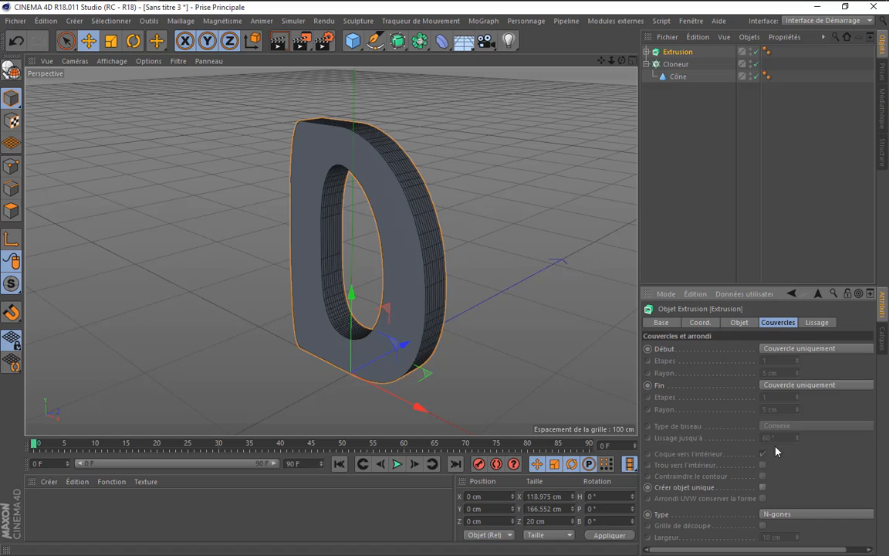
pyautogui.click(795, 348)
pyautogui.click(790, 396)
pyautogui.click(795, 385)
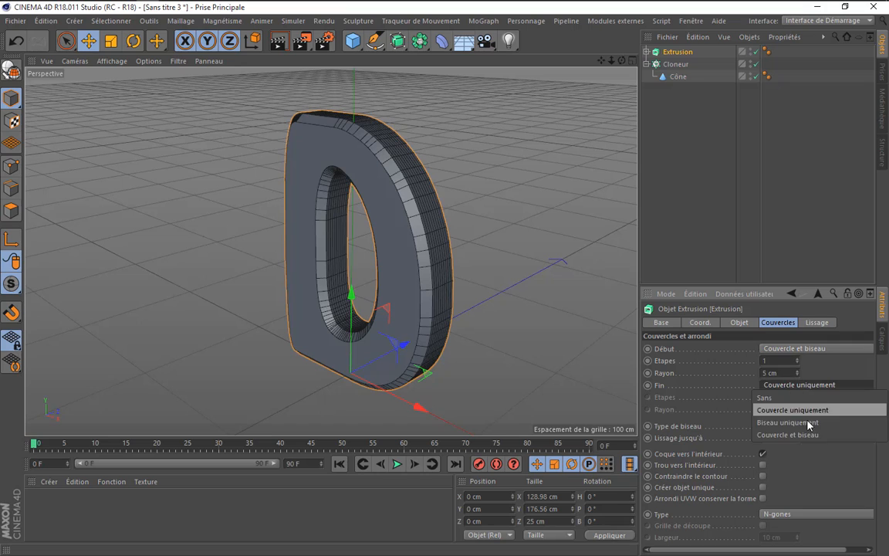
pyautogui.click(795, 445)
pyautogui.click(803, 384)
pyautogui.click(787, 435)
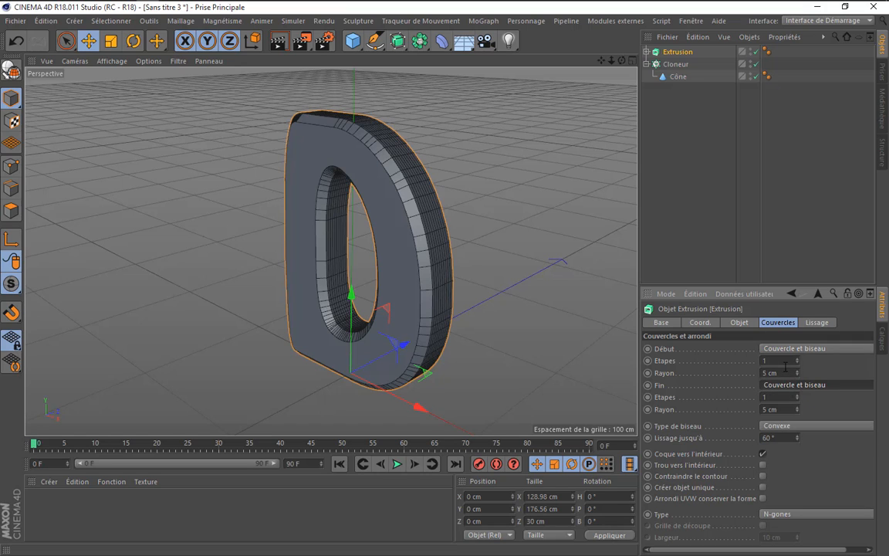
# Set the bevel to 2 steps and a 2 cm radius on both the start and end caps.
pyautogui.click(781, 361)
pyautogui.moveTo(786, 371); pyautogui.dragTo(733, 414)
pyautogui.write('222')
pyautogui.press('Return')
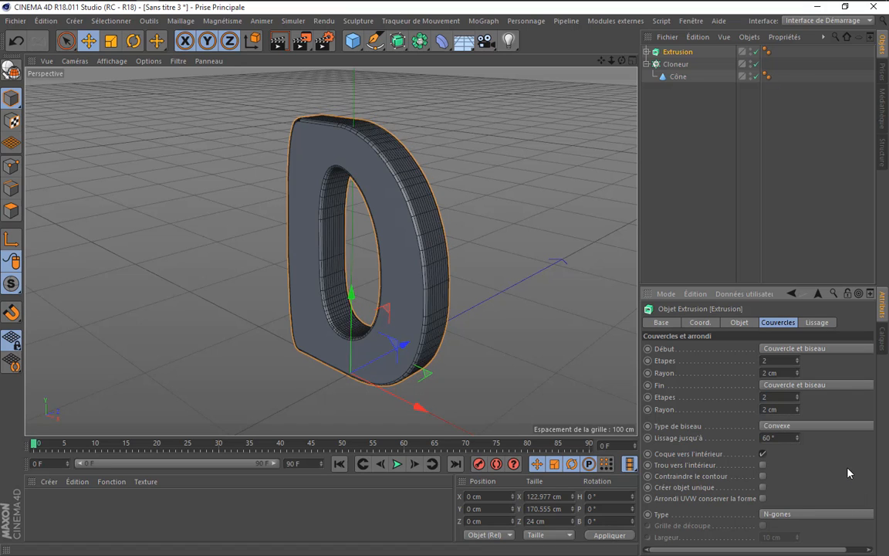
# Change the Extrusion's cap type to Quadrangles and enable the Grille de découpe with a width of 2 cm.
pyautogui.click(795, 521)
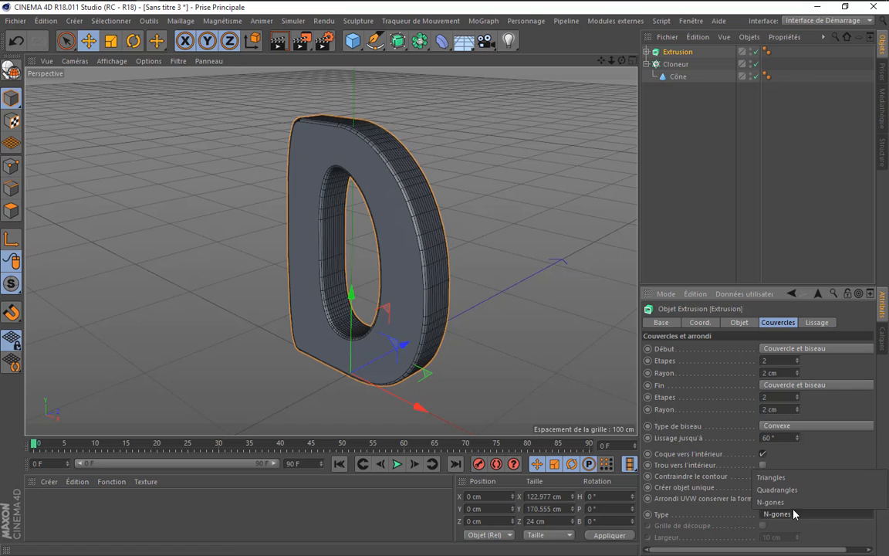
pyautogui.click(781, 487)
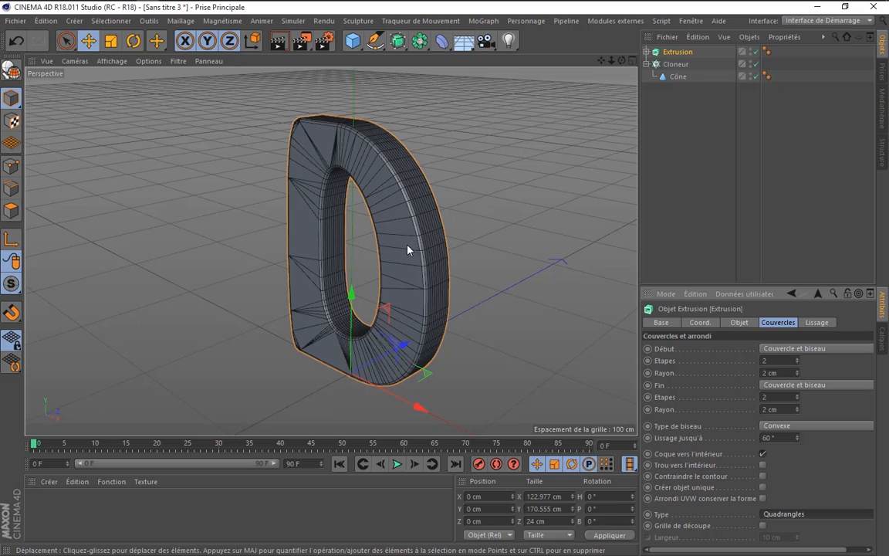
pyautogui.click(764, 526)
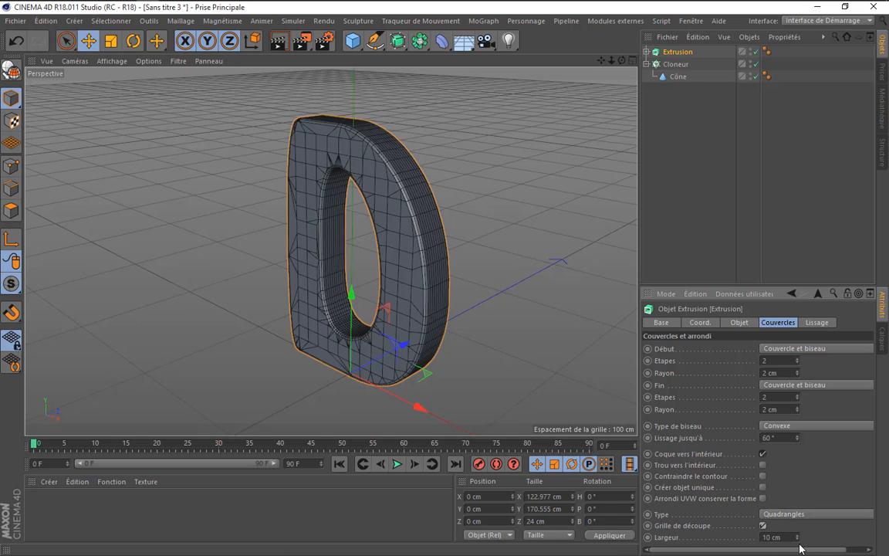
pyautogui.click(798, 539)
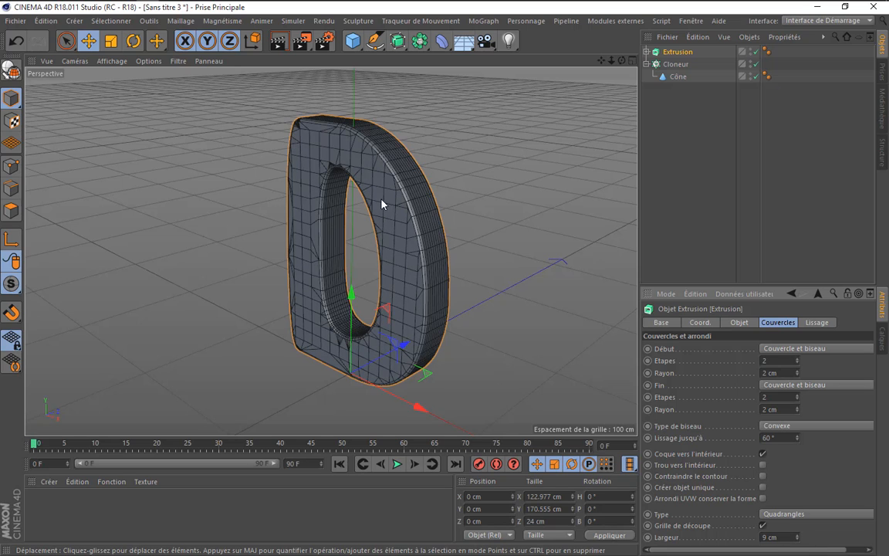
pyautogui.click(798, 540)
pyautogui.click(798, 540)
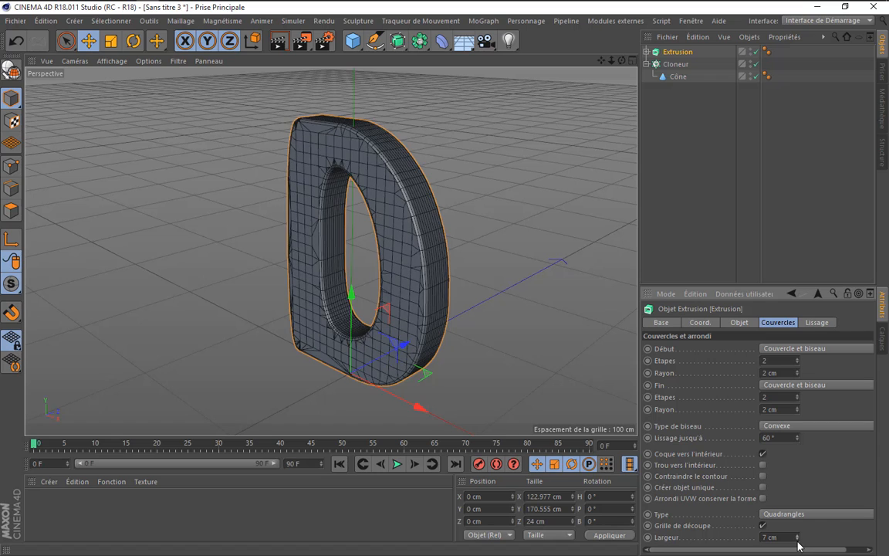
pyautogui.click(798, 541)
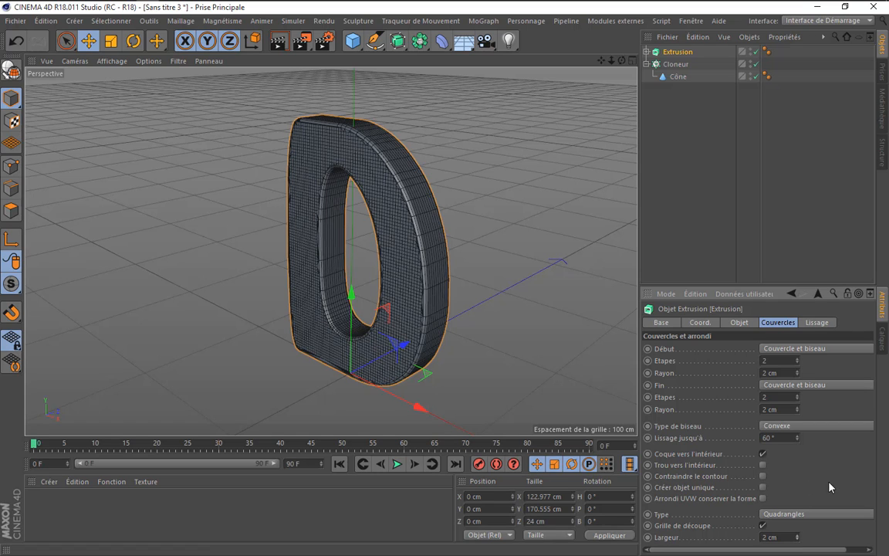
# Raise the Extrusion object's subdivision to 14.
pyautogui.click(739, 322)
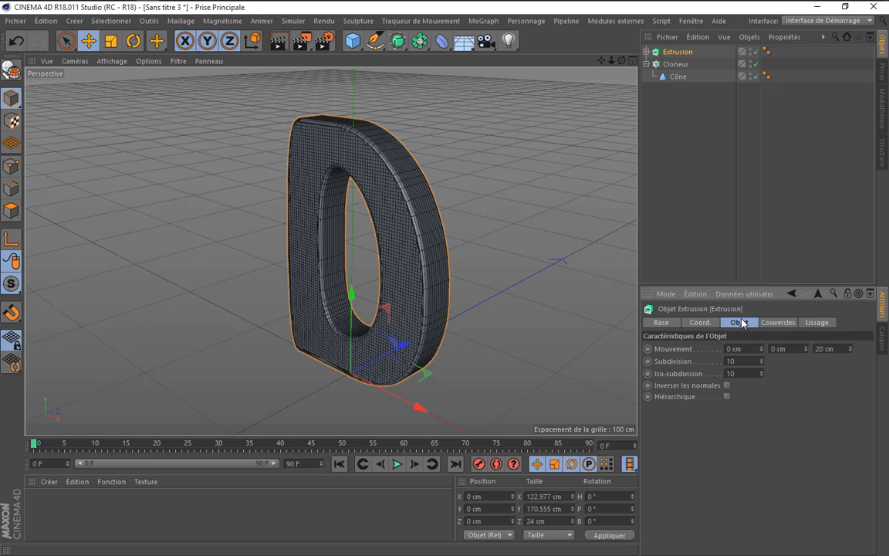
pyautogui.click(761, 359)
pyautogui.click(760, 359)
pyautogui.moveTo(621, 60); pyautogui.dragTo(880, 60)
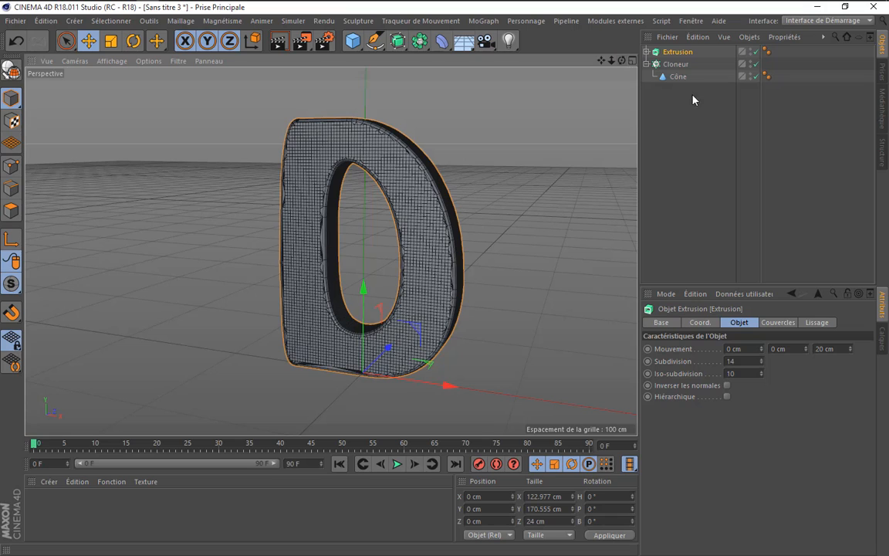
# Assign the Extrusion as the Cloner's target object so the cones are cloned onto the letter D.
pyautogui.click(676, 64)
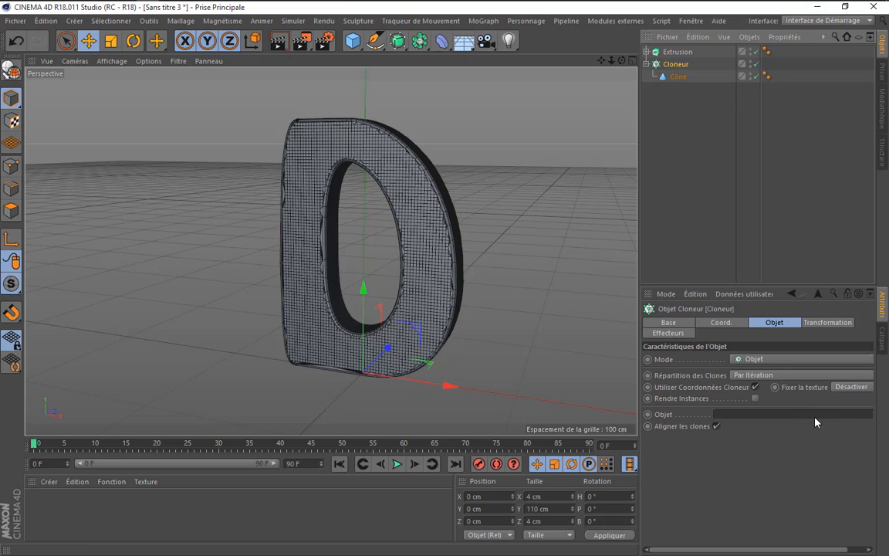
pyautogui.moveTo(677, 51)
pyautogui.mouseDown()
pyautogui.moveTo(788, 327)
pyautogui.moveTo(774, 415)
pyautogui.mouseUp()
pyautogui.keyDown('alt'); pyautogui.moveTo(600, 233); pyautogui.dragTo(424, 162); pyautogui.keyUp('alt')
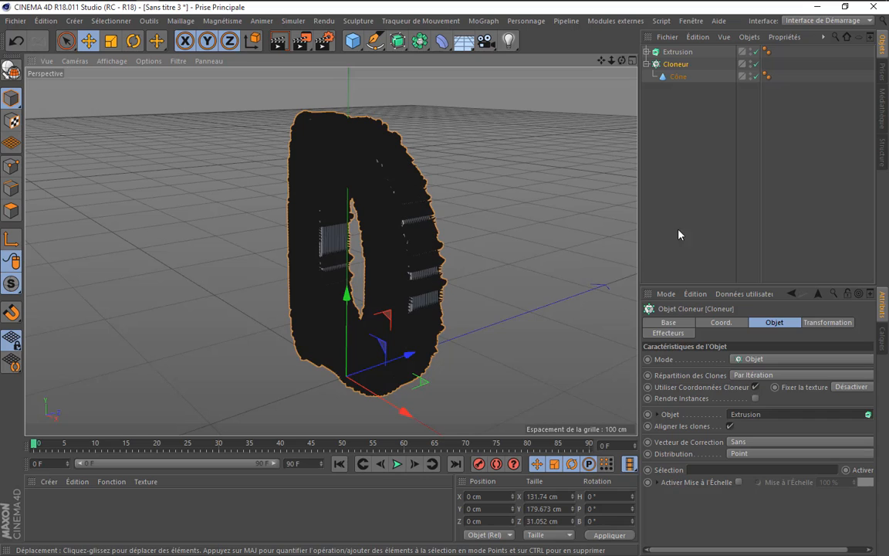
# Reduce the cone's height segments to 1 and its rotation segments to 18.
pyautogui.click(677, 77)
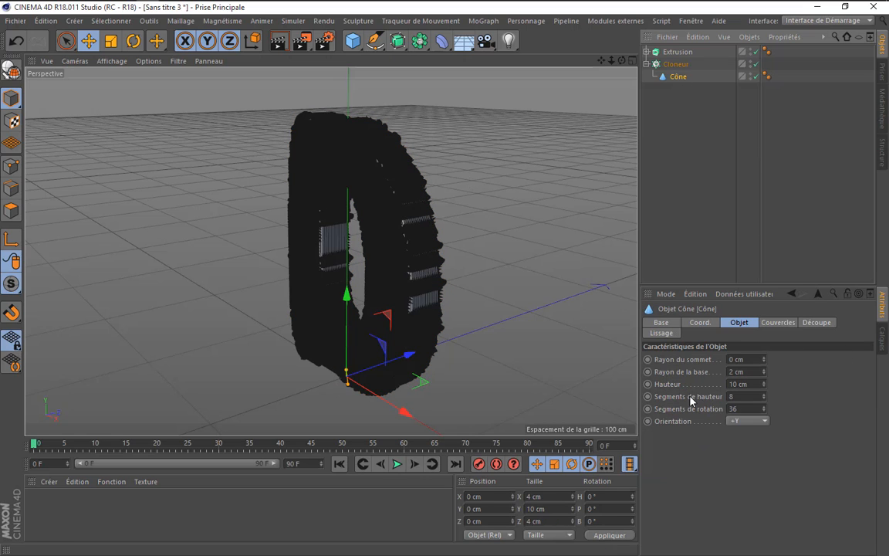
pyautogui.moveTo(738, 397); pyautogui.dragTo(653, 390)
pyautogui.write('1')
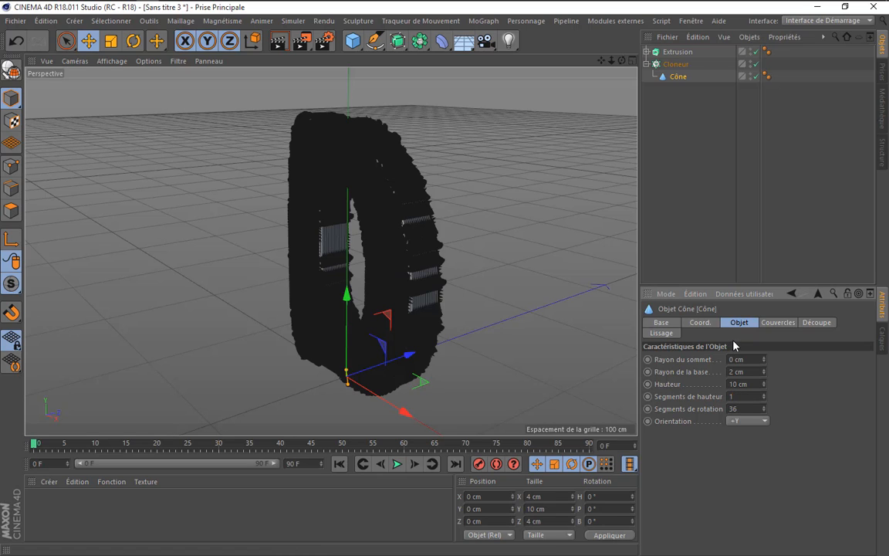
pyautogui.press('Tab')
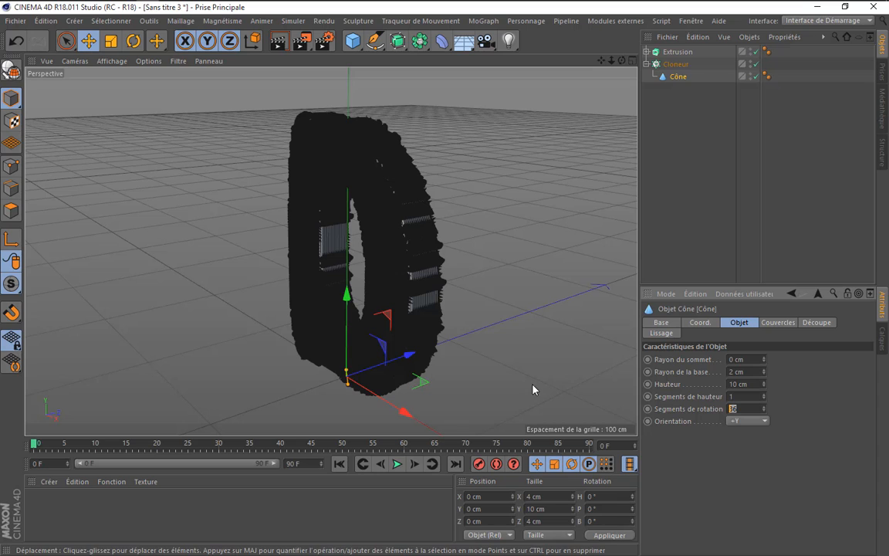
pyautogui.write('18')
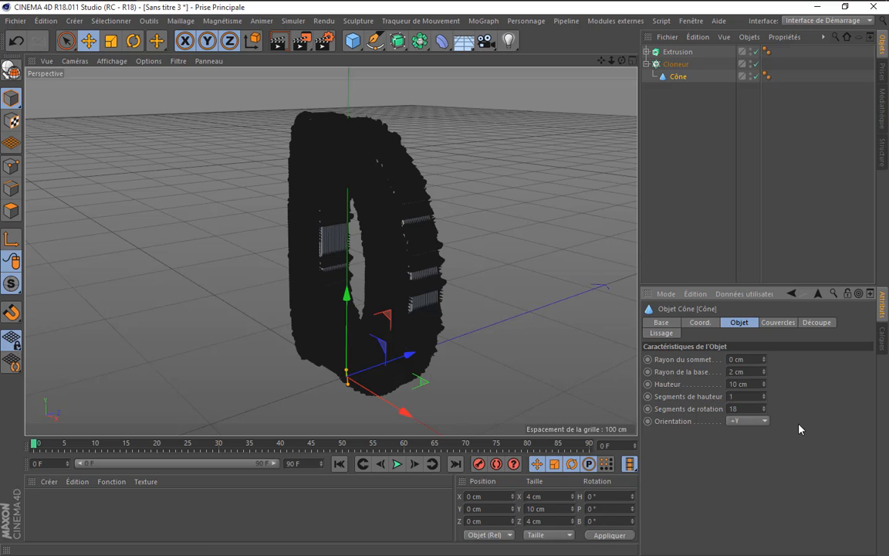
pyautogui.press('Return')
# Set the Cloner's distribution to Surface.
pyautogui.click(676, 64)
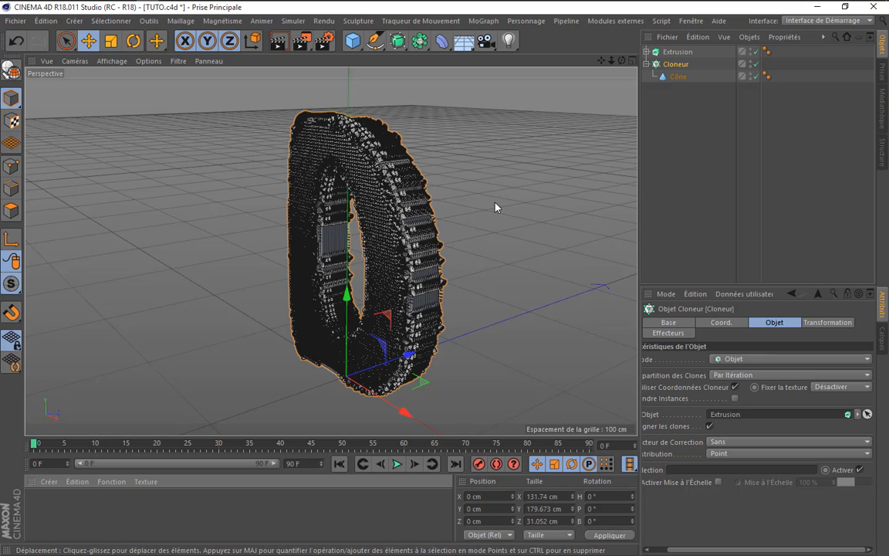
pyautogui.moveTo(722, 550); pyautogui.dragTo(701, 549)
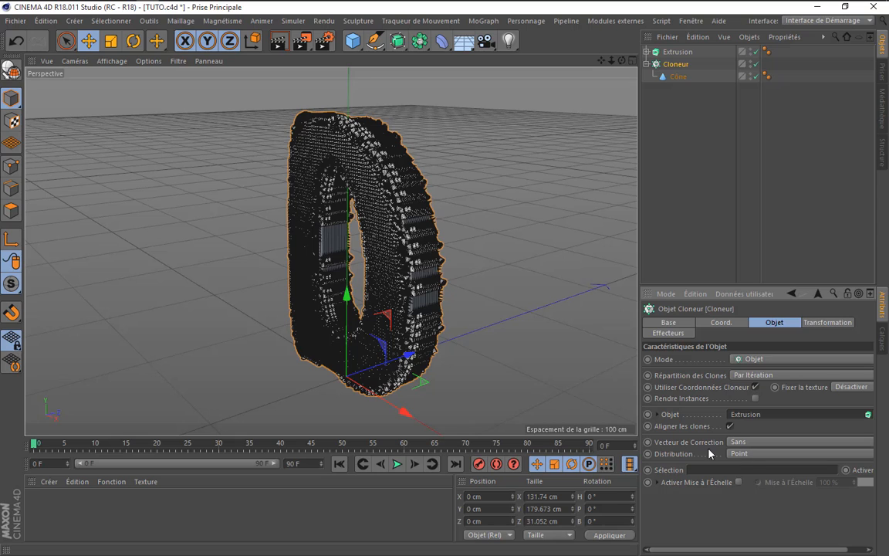
pyautogui.click(750, 454)
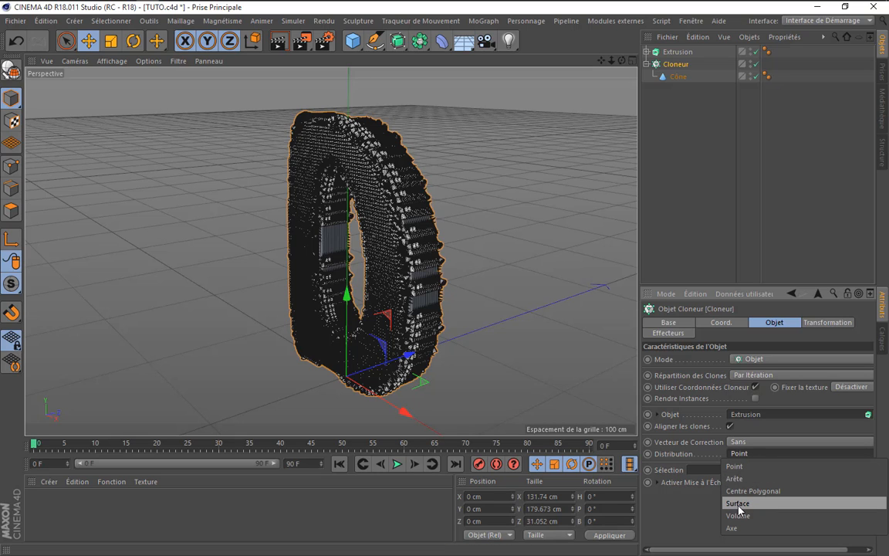
pyautogui.click(739, 505)
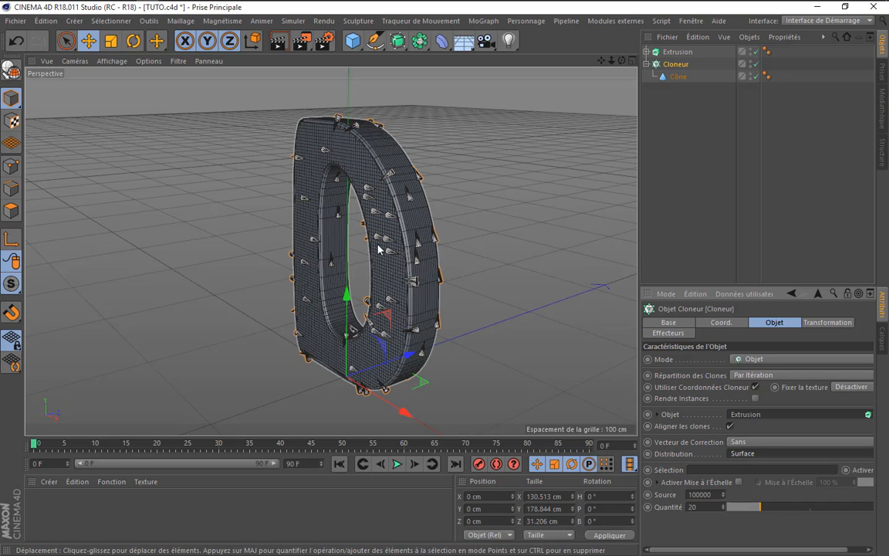
pyautogui.scroll(1, 381, 248)
pyautogui.moveTo(621, 60)
pyautogui.mouseDown()
pyautogui.moveTo(525, 60)
pyautogui.moveTo(650, 60)
pyautogui.moveTo(587, 60)
pyautogui.moveTo(587, 53)
pyautogui.mouseUp()
pyautogui.scroll(2, 372, 215)
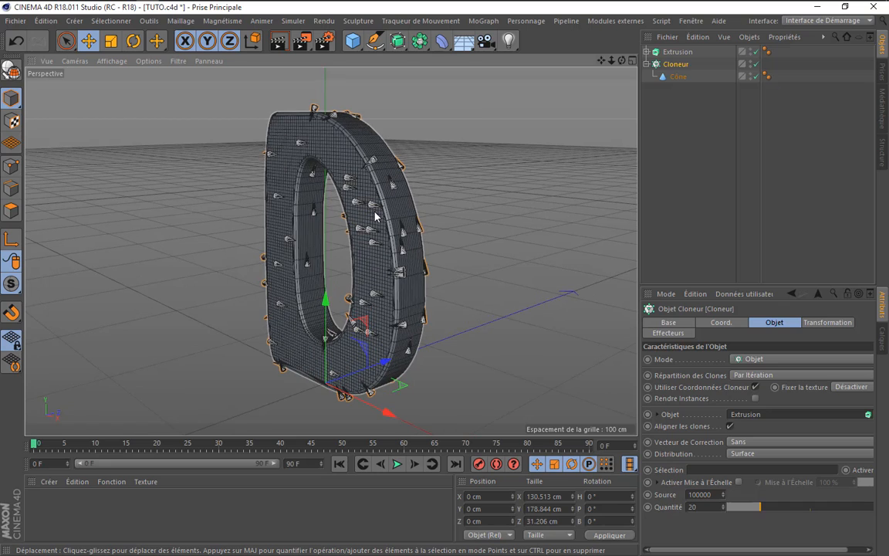
# Set the Cloner's quantity to 150.
pyautogui.click(703, 505)
pyautogui.write('150')
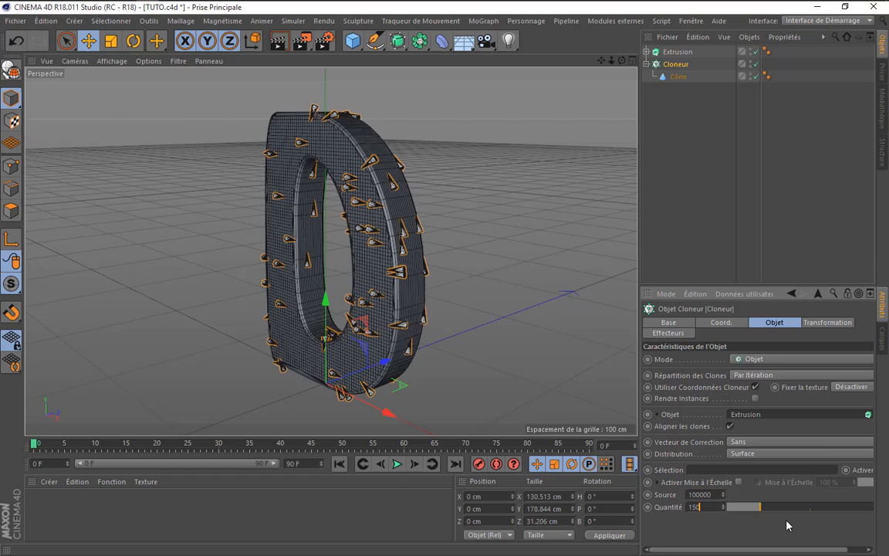
pyautogui.press('Return')
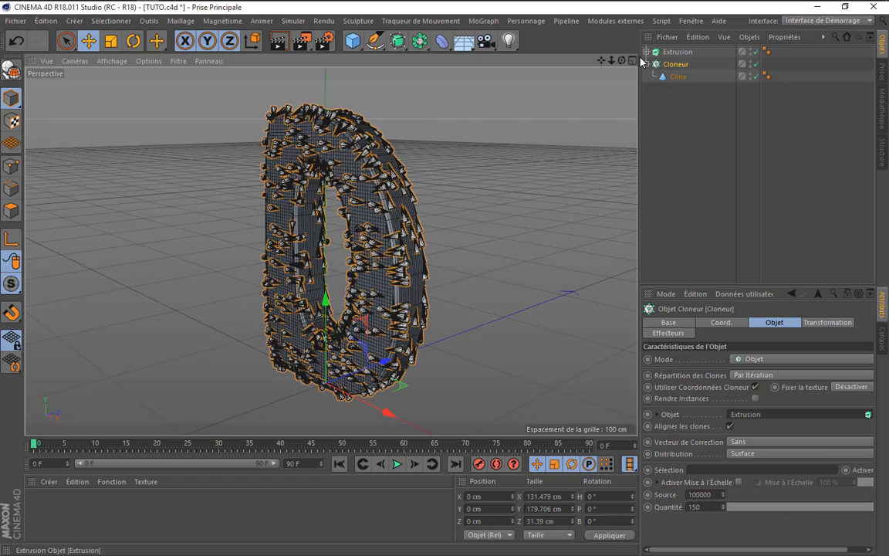
pyautogui.moveTo(621, 60); pyautogui.dragTo(561, 58)
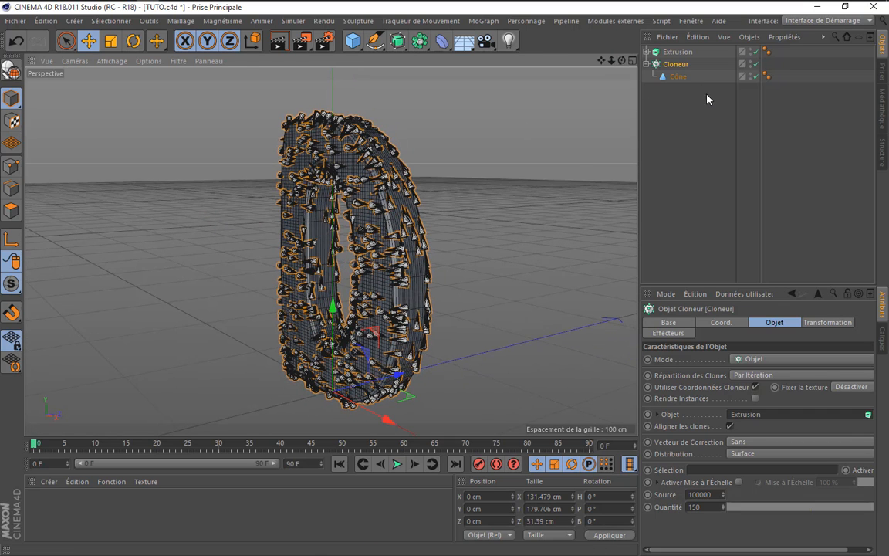
# Set the cone's orientation to +Z and render the view to check the spikes.
pyautogui.click(677, 77)
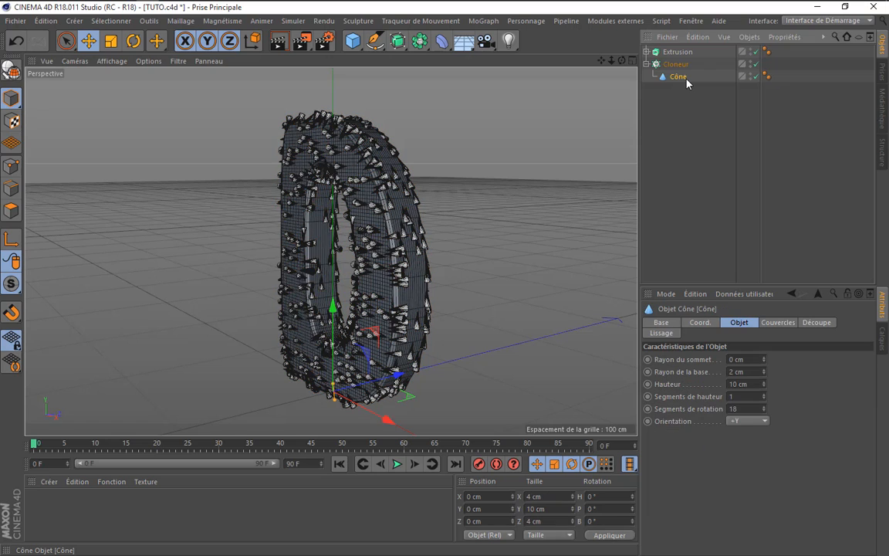
pyautogui.click(747, 421)
pyautogui.click(744, 483)
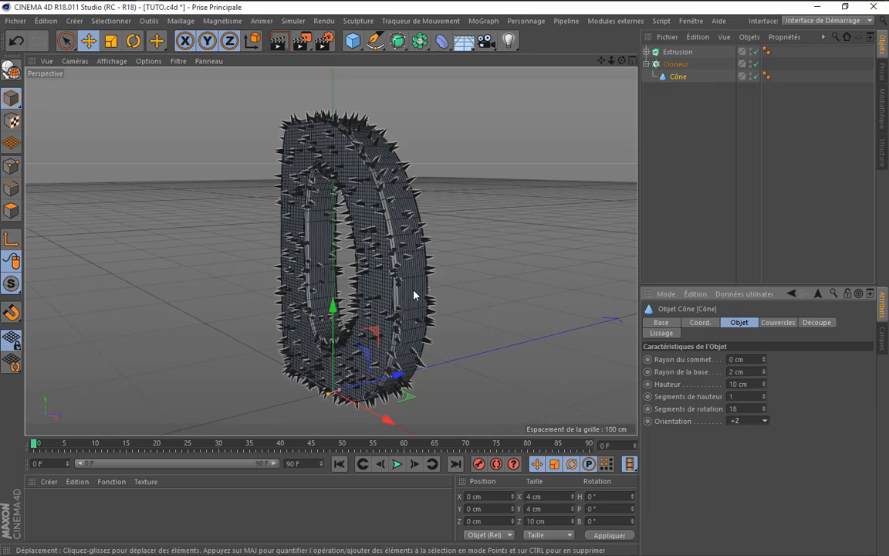
pyautogui.scroll(1, 274, 327)
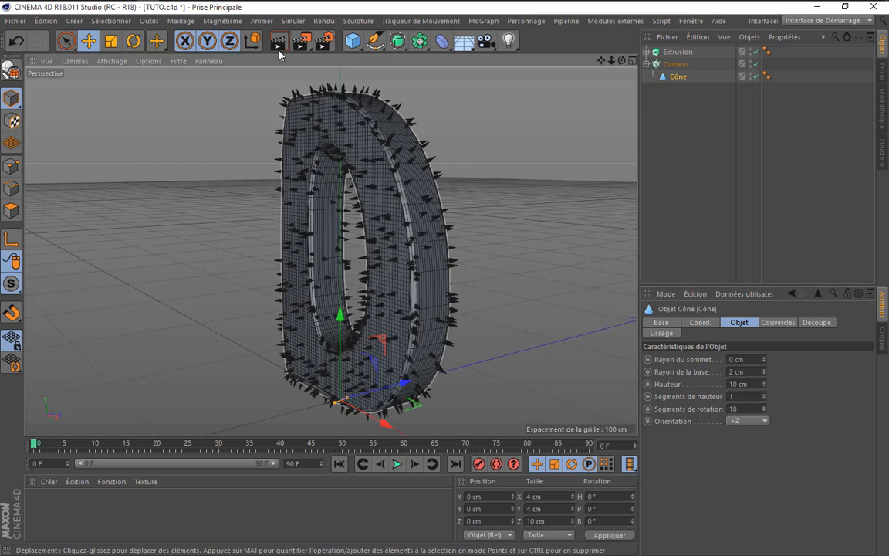
pyautogui.click(278, 42)
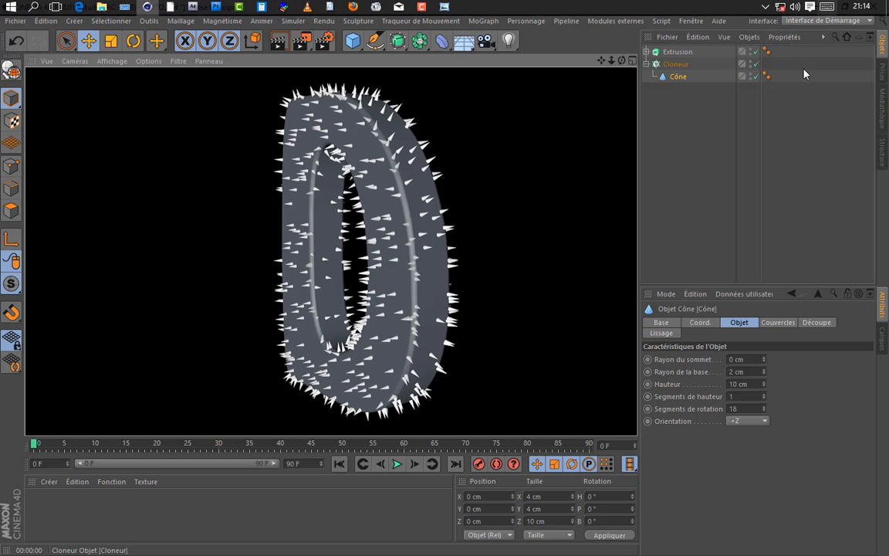
# Switch to the desktop to examine the reference image of the spiked D, and return to Cinema 4D with the cone selected.
pyautogui.click(810, 10)
pyautogui.rightClick(629, 132)
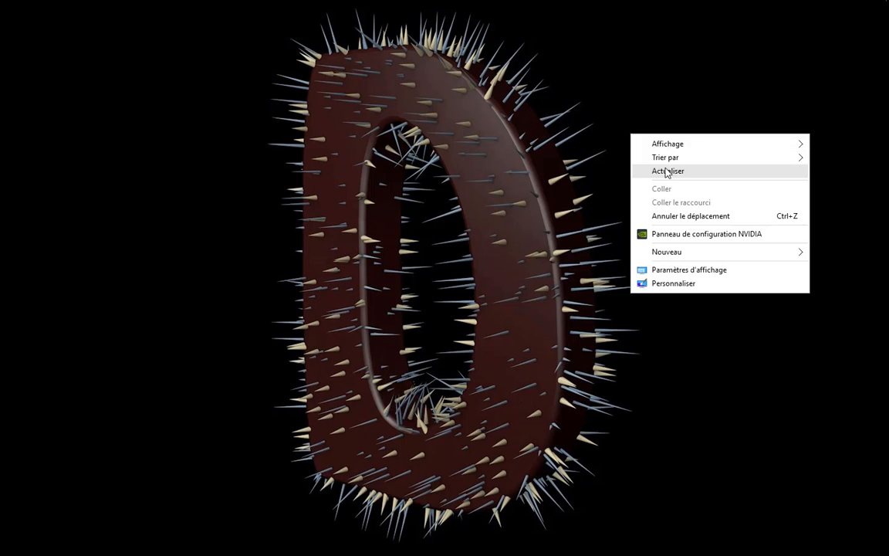
pyautogui.click(668, 171)
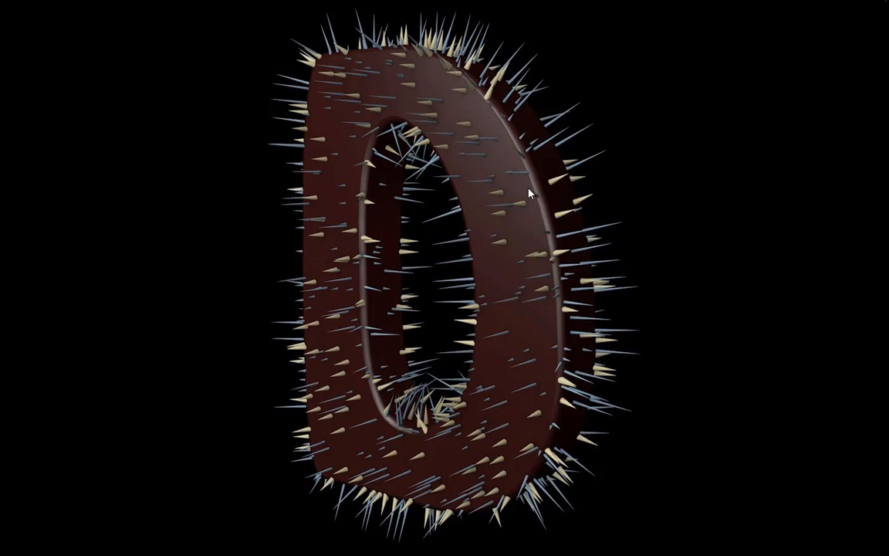
pyautogui.moveTo(331, 4)
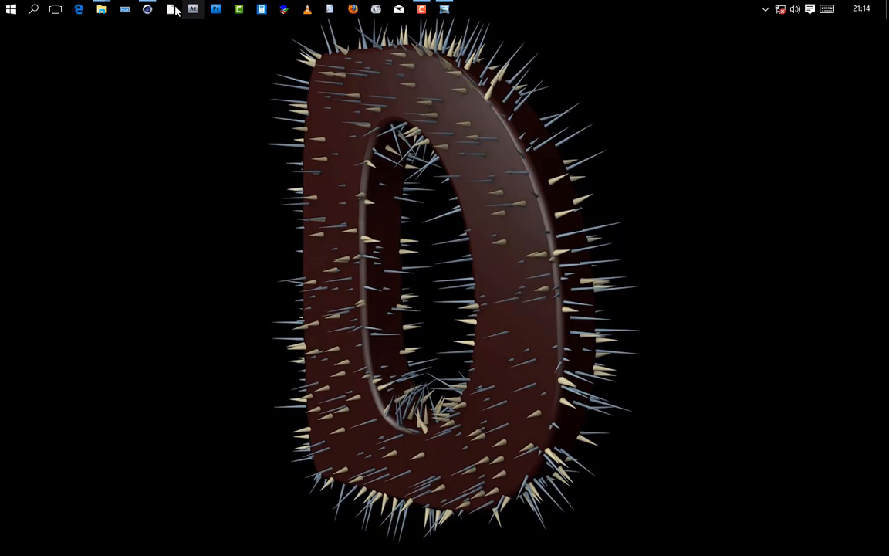
pyautogui.click(147, 9)
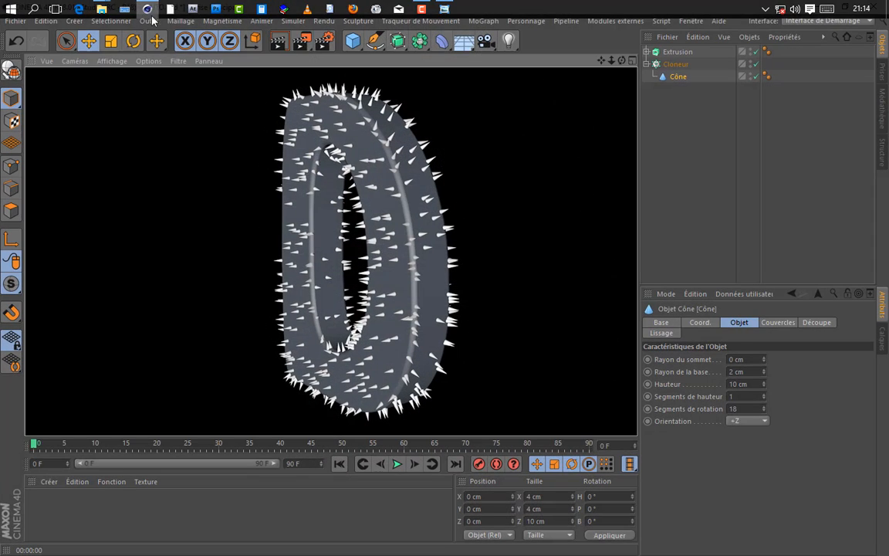
pyautogui.click(696, 97)
pyautogui.click(676, 77)
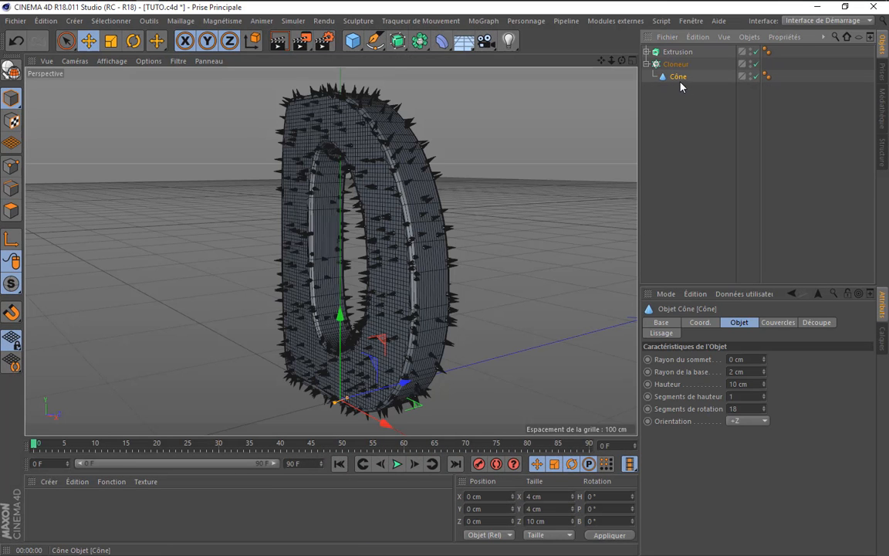
# Duplicate the cone inside the Cloner and set the copy's base radius to 1 cm and height to 15 cm.
pyautogui.moveTo(679, 79); pyautogui.dragTo(680, 77)
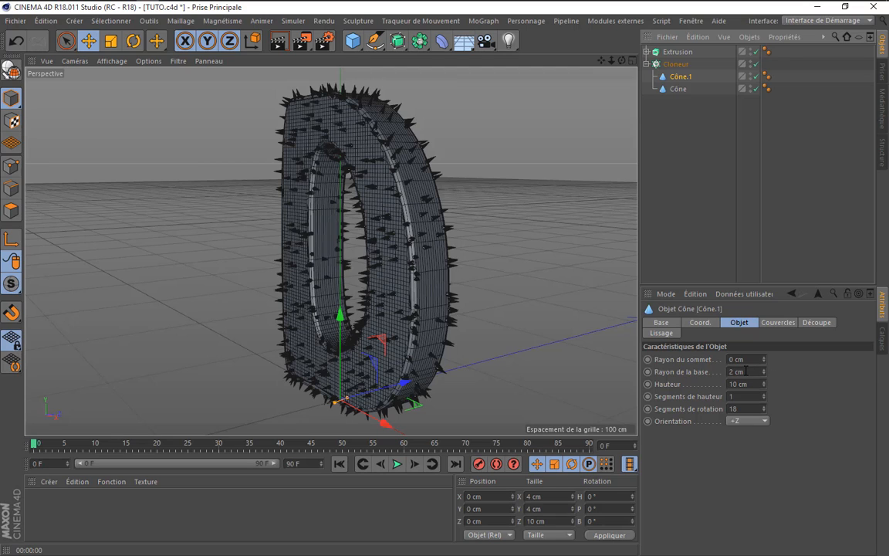
pyautogui.moveTo(755, 372); pyautogui.dragTo(614, 368)
pyautogui.write('1')
pyautogui.moveTo(760, 385); pyautogui.dragTo(585, 377)
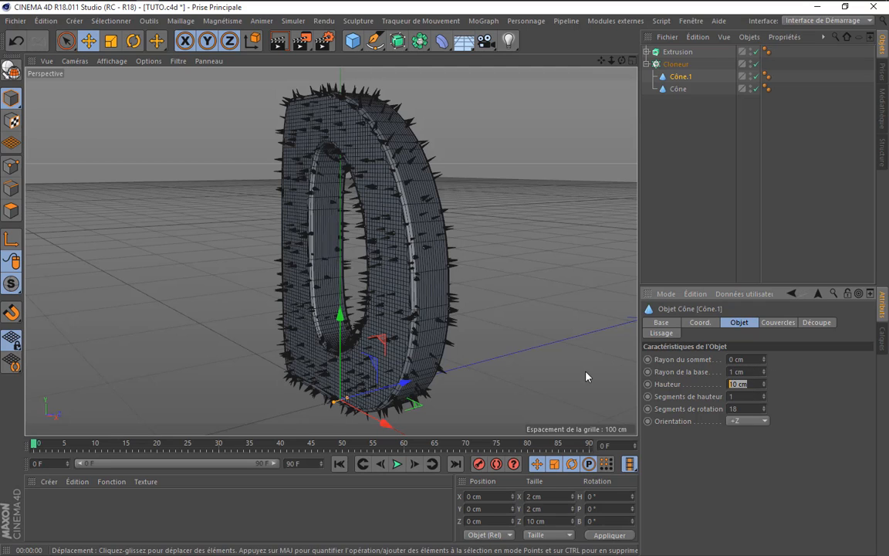
pyautogui.write('15')
pyautogui.press('Return')
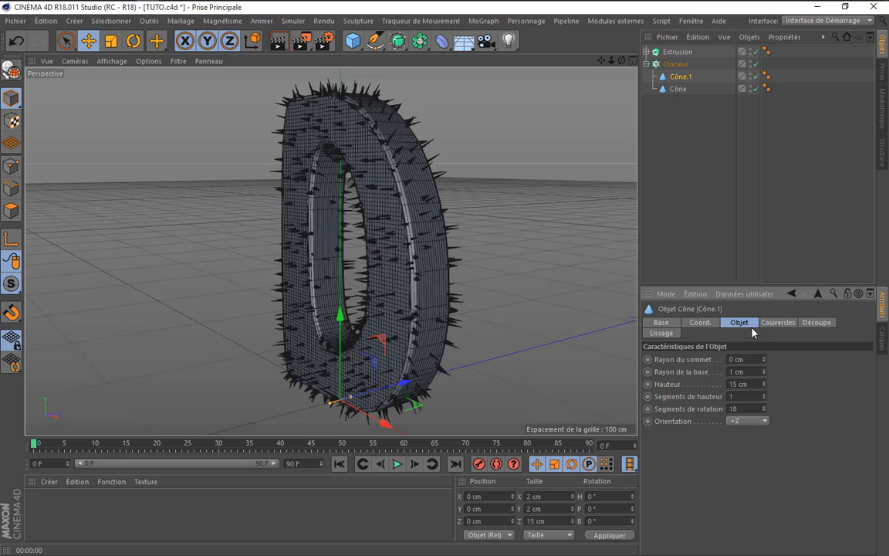
# Set the duplicated cone's height to 20 cm and its base radius to 2 cm.
pyautogui.write('20')
pyautogui.press('Return')
pyautogui.moveTo(752, 371); pyautogui.dragTo(677, 364)
pyautogui.write('2')
pyautogui.press('Return')
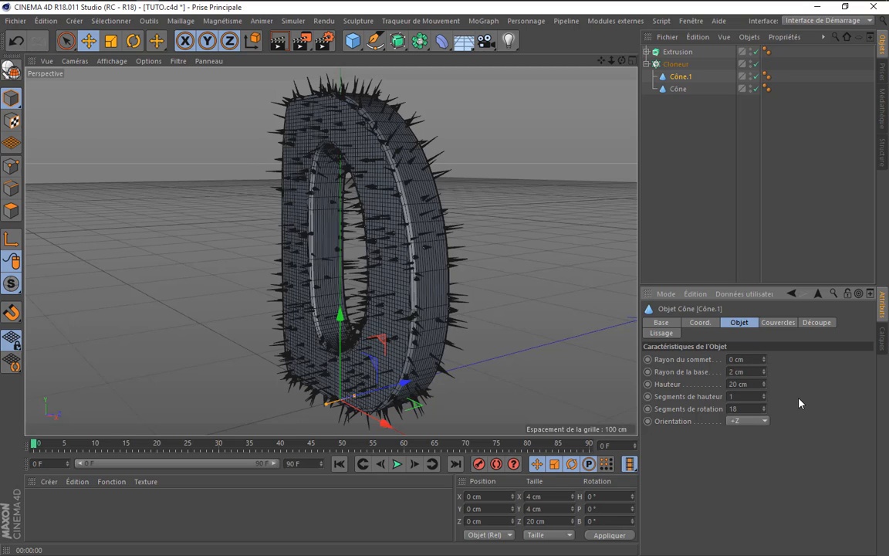
# Increase the duplicated cone's height to 30 cm.
pyautogui.click(758, 384)
pyautogui.moveTo(758, 384); pyautogui.dragTo(637, 376)
pyautogui.write('3')
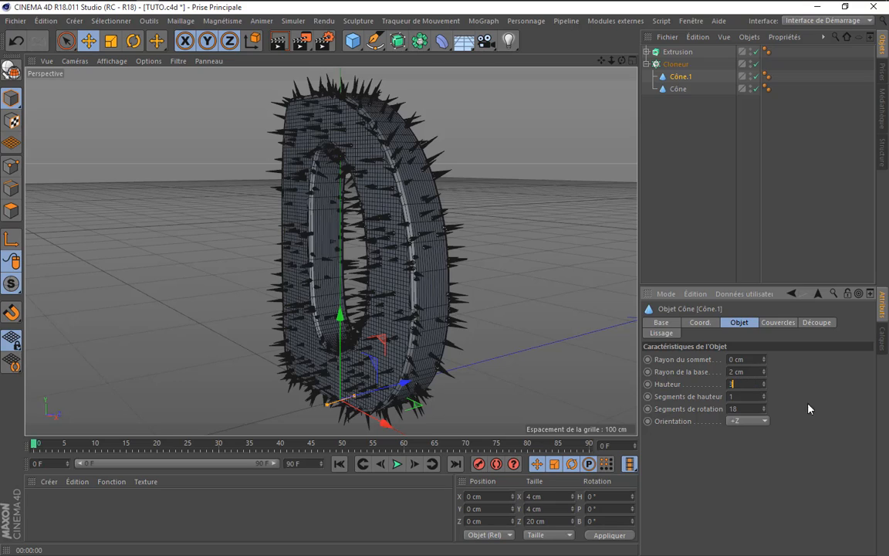
pyautogui.moveTo(622, 61); pyautogui.dragTo(622, 60)
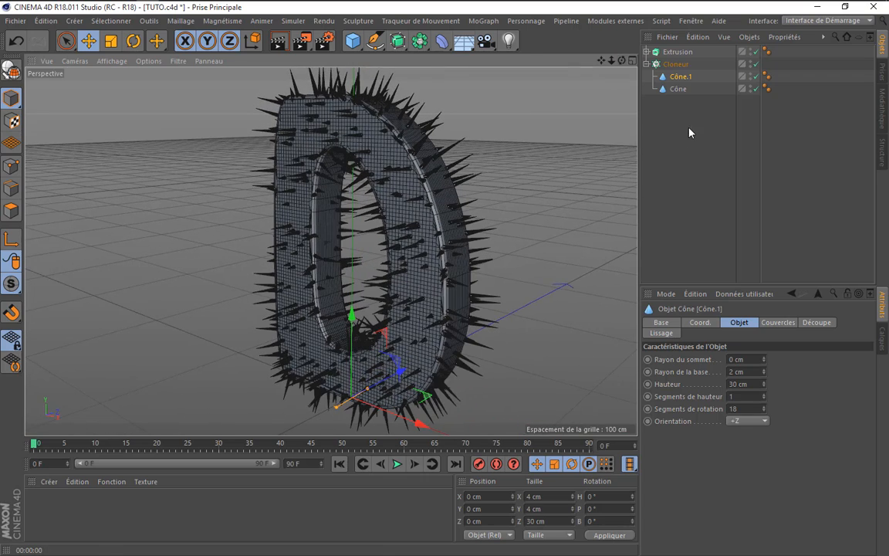
# Duplicate the long cone inside the Cloner and set the new copy's base radius to 3 cm and height to 10 cm.
pyautogui.keyDown('ctrl'); pyautogui.moveTo(679, 79); pyautogui.dragTo(684, 78); pyautogui.keyUp('ctrl')
pyautogui.moveTo(747, 371); pyautogui.dragTo(702, 368)
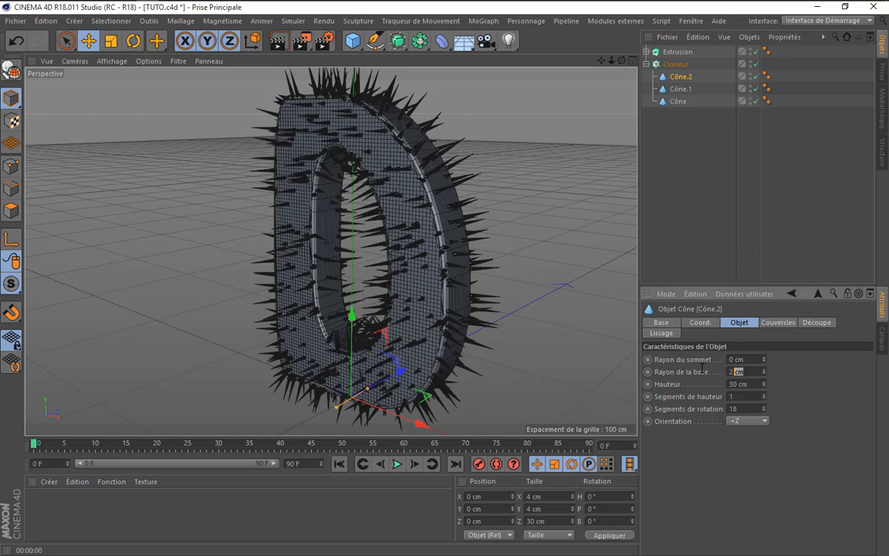
pyautogui.write('3')
pyautogui.press('Return')
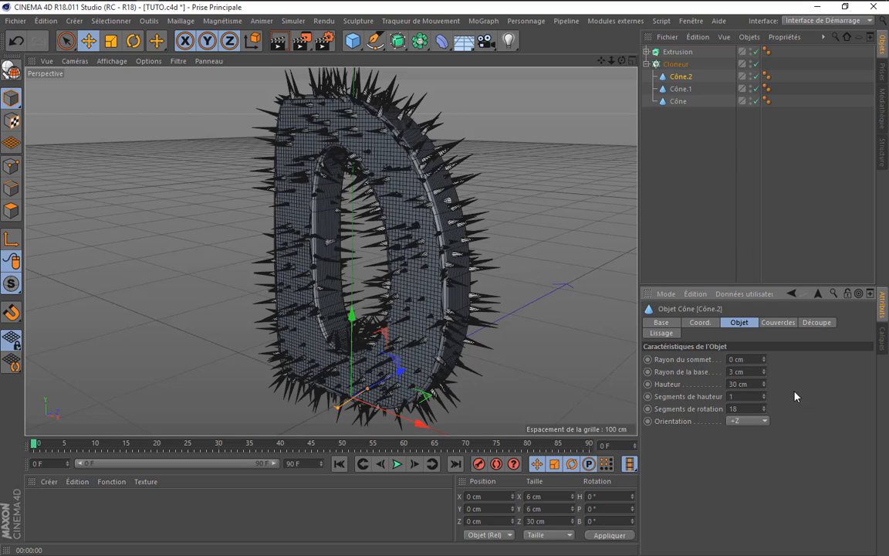
pyautogui.moveTo(704, 383); pyautogui.dragTo(639, 374)
pyautogui.write('10')
pyautogui.press('Return')
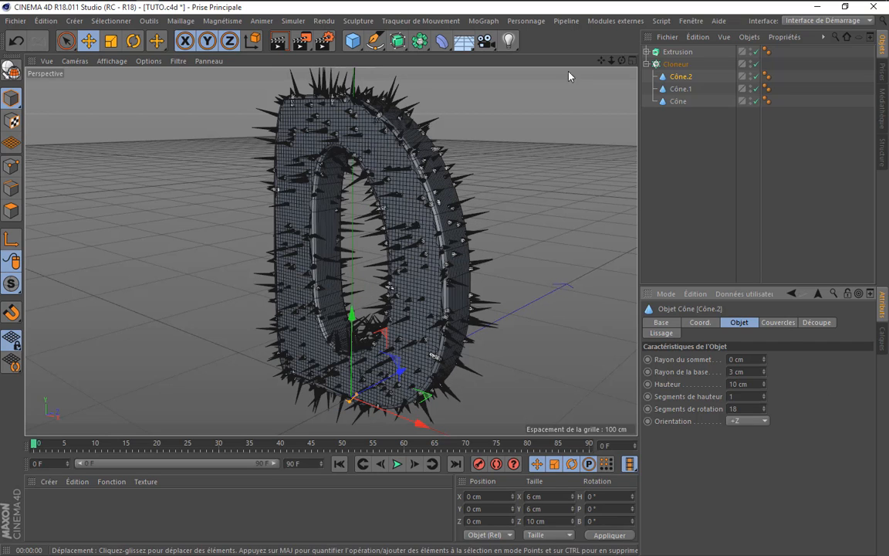
# Render the view from two slightly different angles to check the mix of spike sizes on the D.
pyautogui.moveTo(621, 61)
pyautogui.mouseDown()
pyautogui.moveTo(501, 43)
pyautogui.moveTo(833, 56)
pyautogui.moveTo(621, 61)
pyautogui.mouseUp()
pyautogui.click(278, 41)
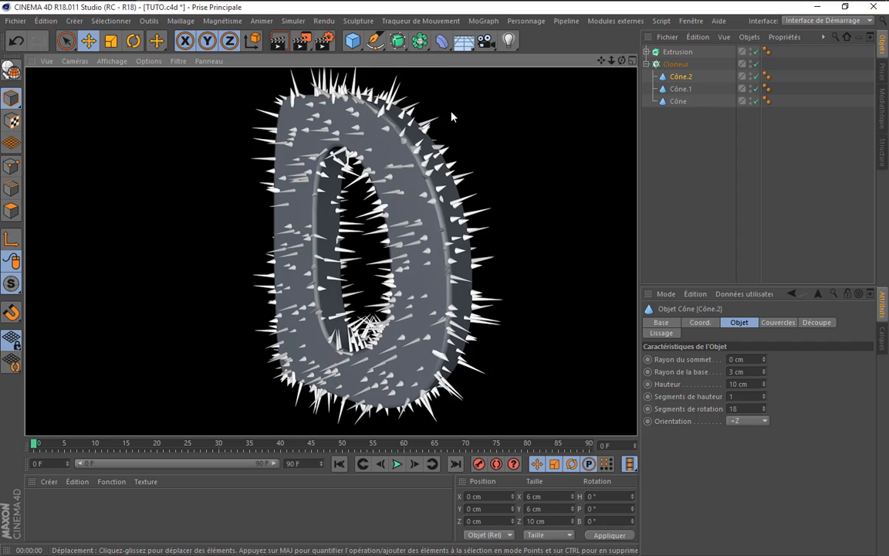
pyautogui.click(432, 154)
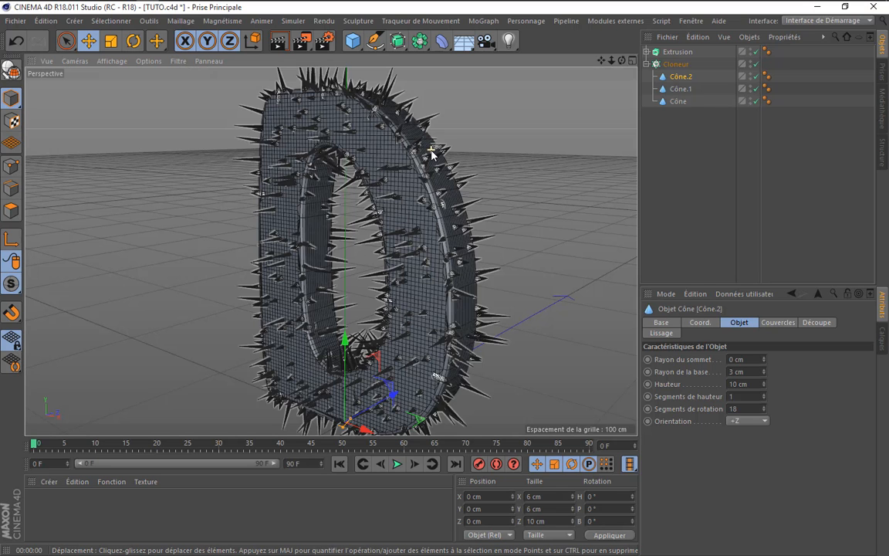
pyautogui.keyDown('alt'); pyautogui.moveTo(554, 174); pyautogui.dragTo(546, 181, button='middle'); pyautogui.keyUp('alt')
pyautogui.click(277, 41)
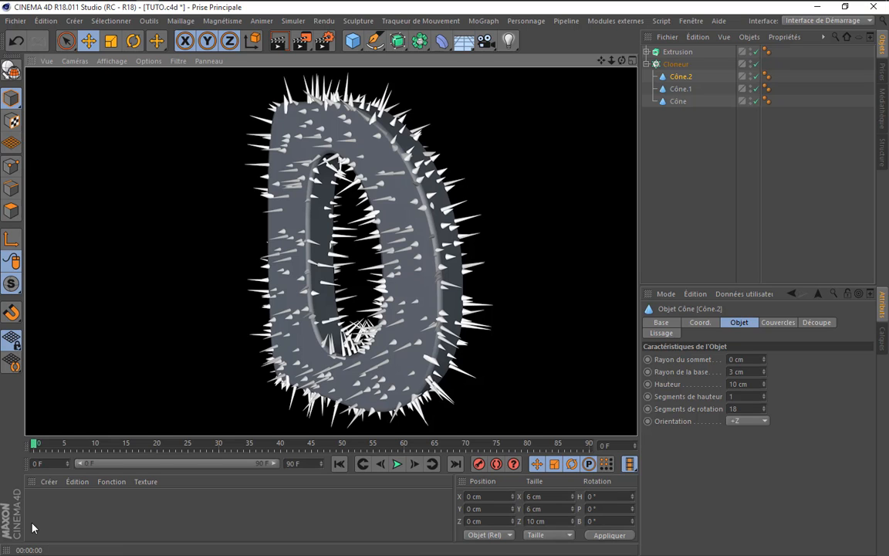
# Create three new materials for the three cones.
pyautogui.doubleClick(60, 519)
pyautogui.doubleClick(67, 507)
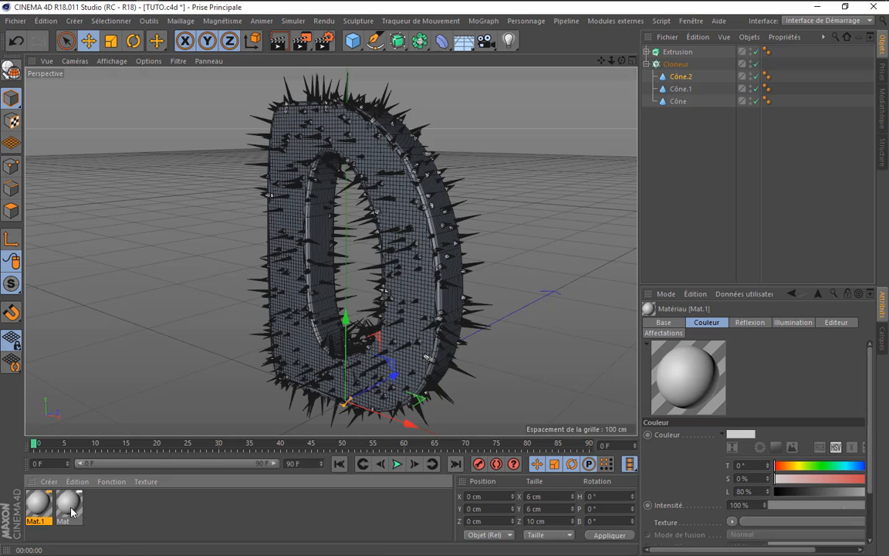
pyautogui.doubleClick(104, 509)
# Color the material Mat.2 yellow with a hue of 60°.
pyautogui.doubleClick(46, 504)
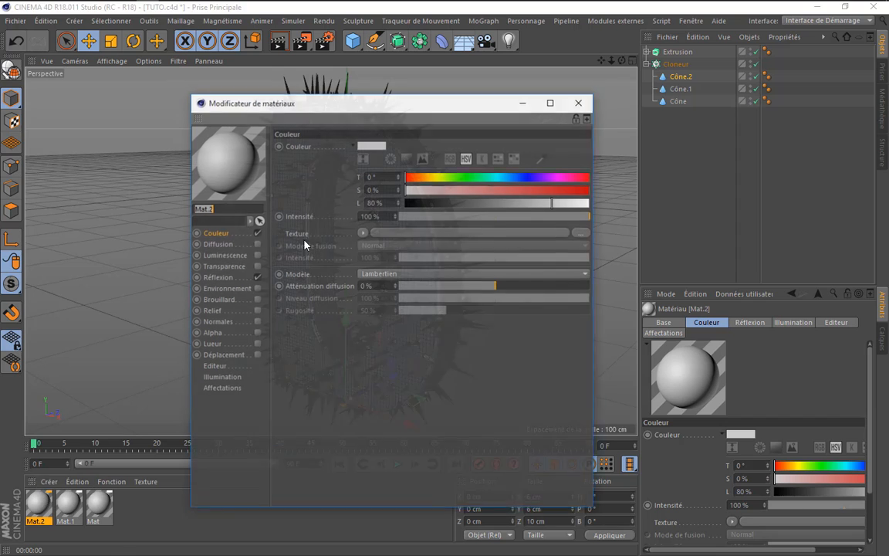
pyautogui.moveTo(428, 180); pyautogui.dragTo(590, 185)
pyautogui.click(576, 103)
# Color the material Mat.1 green with a hue of 136° and a saturation of 100%.
pyautogui.click(68, 506)
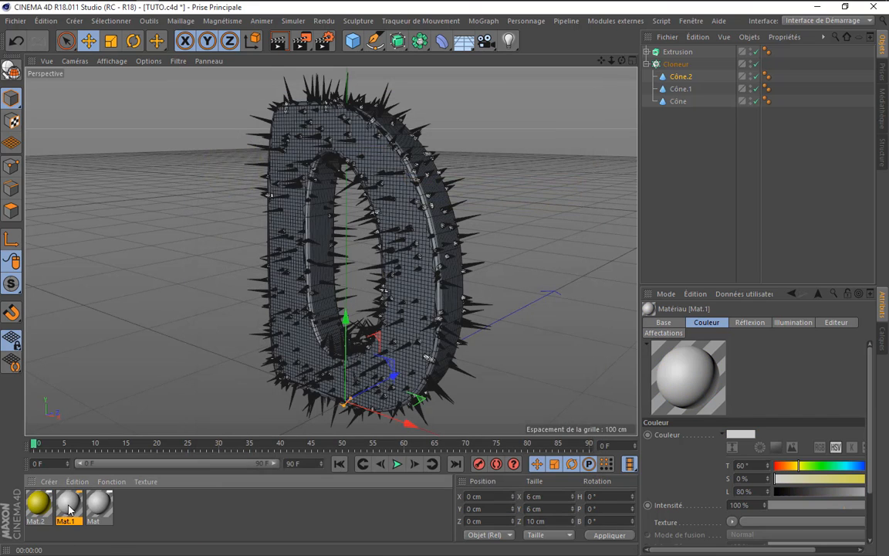
pyautogui.doubleClick(68, 506)
pyautogui.click(474, 158)
pyautogui.moveTo(476, 170); pyautogui.dragTo(601, 121)
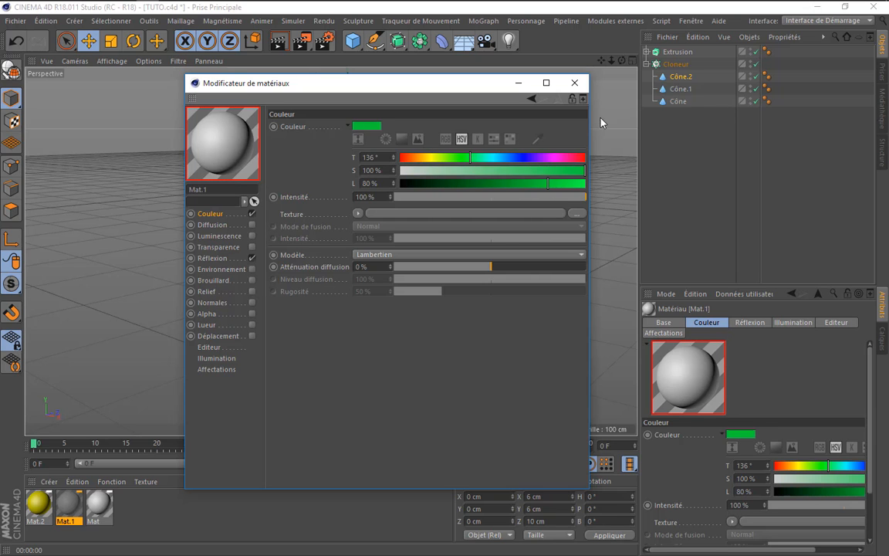
pyautogui.click(574, 83)
# Color the material Mat blue with a hue of 192° and a saturation of 100%.
pyautogui.doubleClick(98, 506)
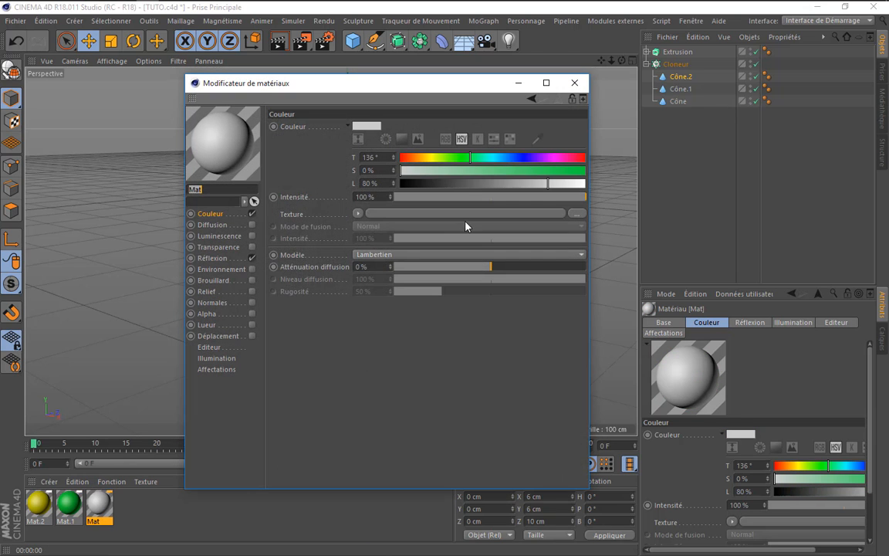
pyautogui.moveTo(502, 157); pyautogui.dragTo(585, 170)
pyautogui.click(574, 84)
pyautogui.click(139, 506)
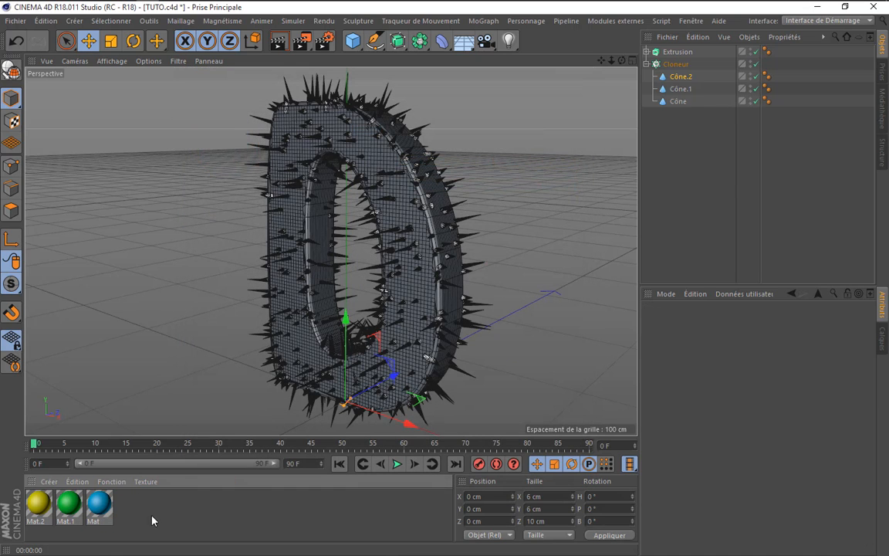
# Apply the blue material to the original cone and render the view to check it.
pyautogui.click(99, 508)
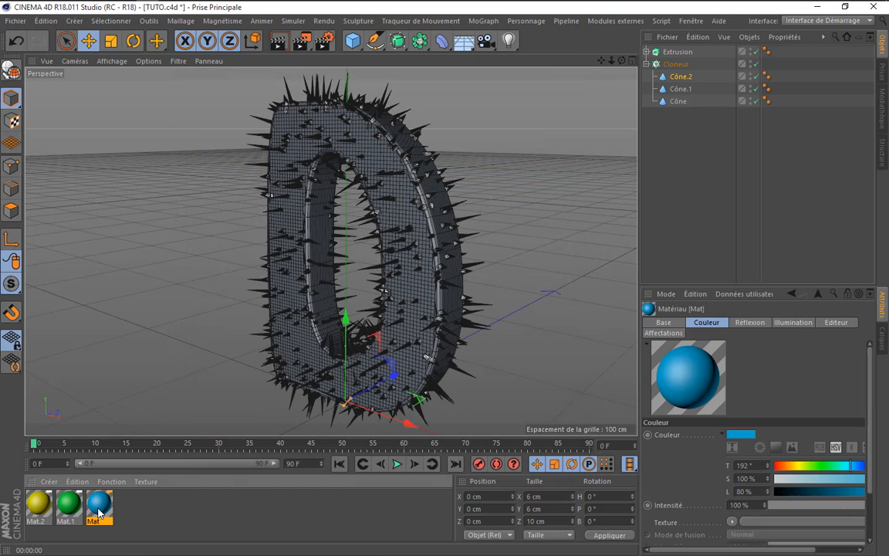
pyautogui.moveTo(98, 511); pyautogui.dragTo(637, 220)
pyautogui.moveTo(675, 102); pyautogui.dragTo(683, 102)
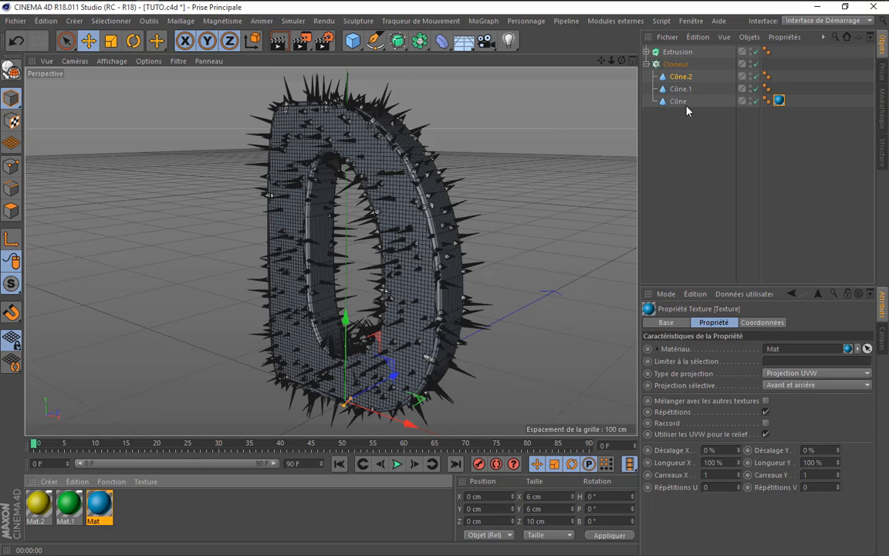
pyautogui.click(280, 43)
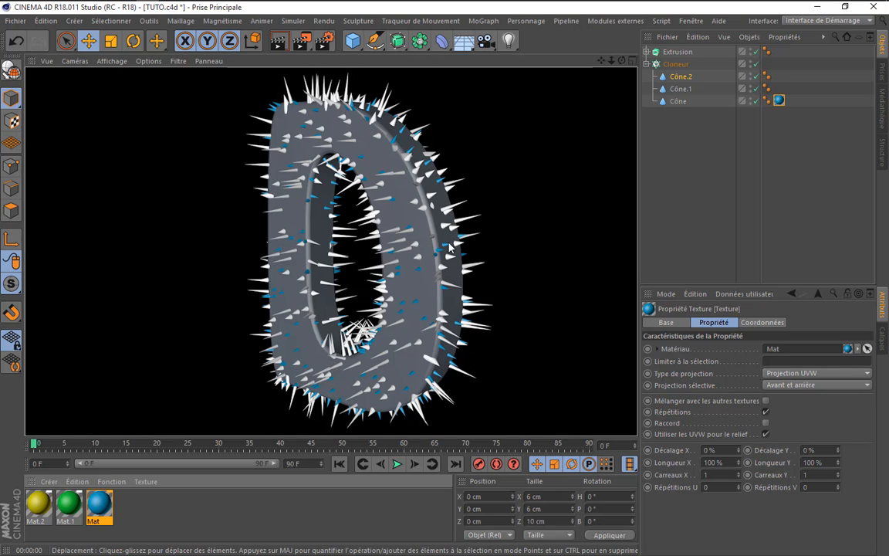
# Apply the green material to Cône.1 and the yellow one to Cône.2, rendering the view after each assignment.
pyautogui.click(119, 519)
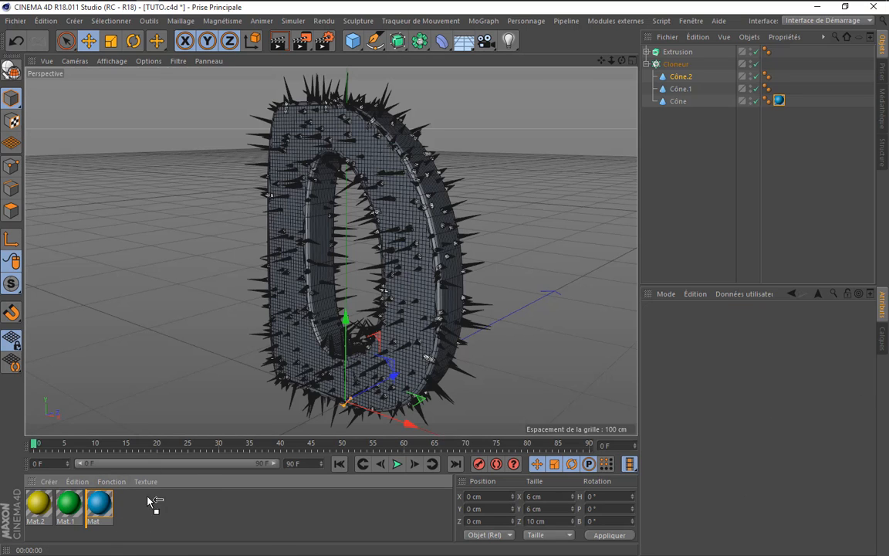
pyautogui.moveTo(770, 99); pyautogui.dragTo(684, 90)
pyautogui.click(280, 42)
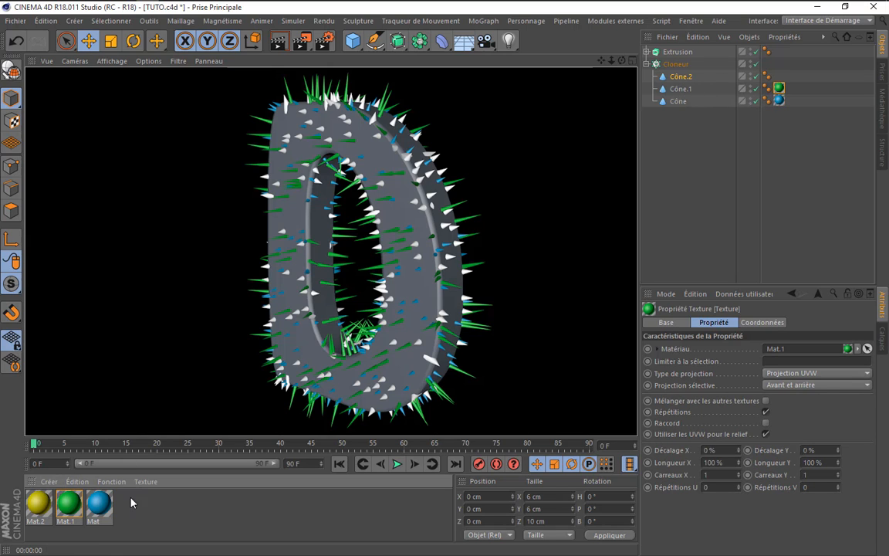
pyautogui.moveTo(40, 504); pyautogui.dragTo(689, 77)
pyautogui.click(280, 43)
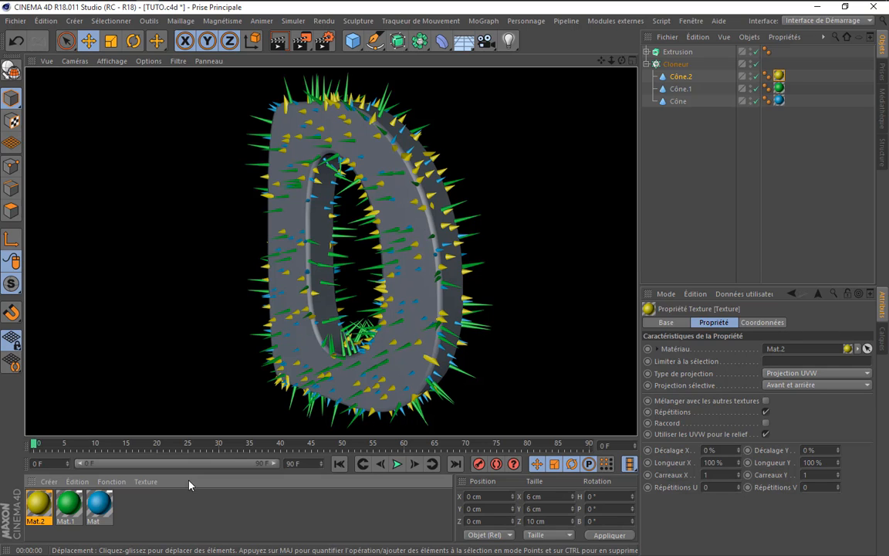
# Create a default light grey material, apply it to the extruded letter D, and render the view.
pyautogui.doubleClick(143, 510)
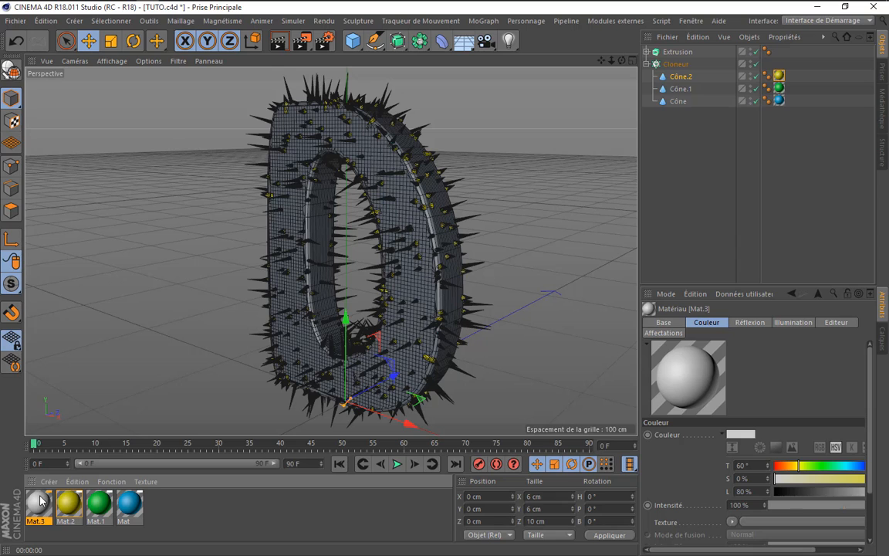
pyautogui.moveTo(40, 500); pyautogui.dragTo(682, 51)
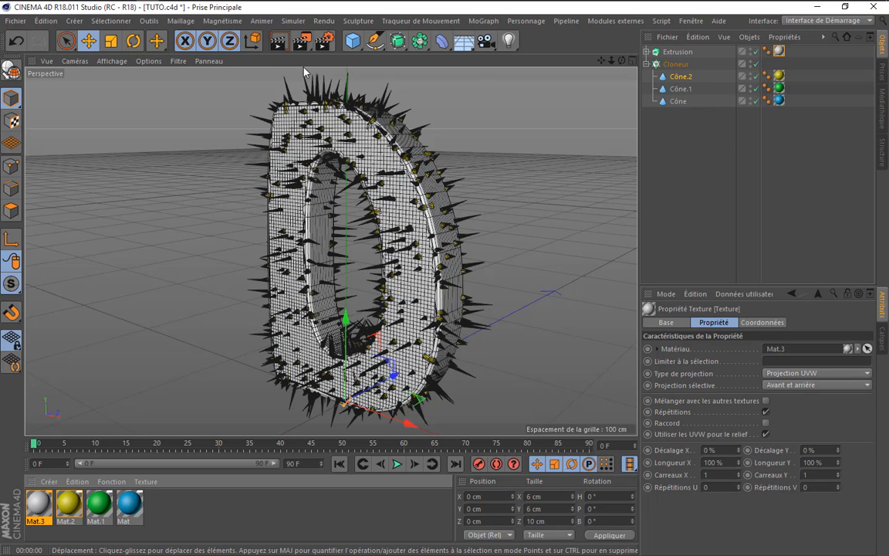
pyautogui.click(278, 40)
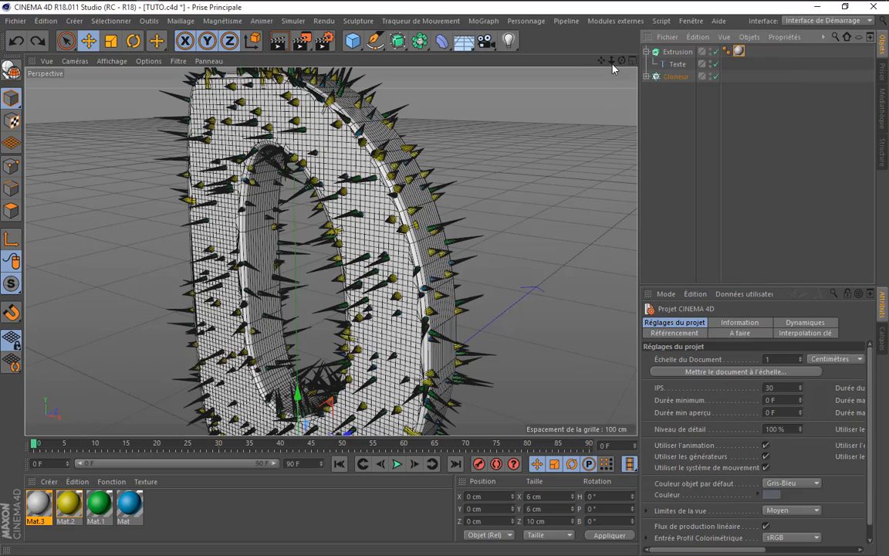
# Add the Ambient Occlusion effect to the render settings with its default values.
pyautogui.moveTo(611, 60); pyautogui.dragTo(630, 73)
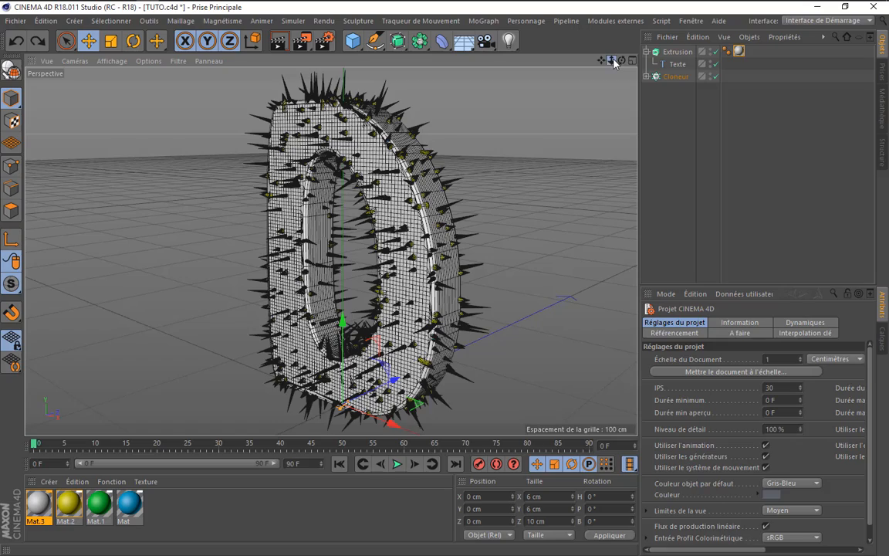
pyautogui.moveTo(611, 60)
pyautogui.mouseDown()
pyautogui.moveTo(594, 62)
pyautogui.moveTo(621, 62)
pyautogui.mouseUp()
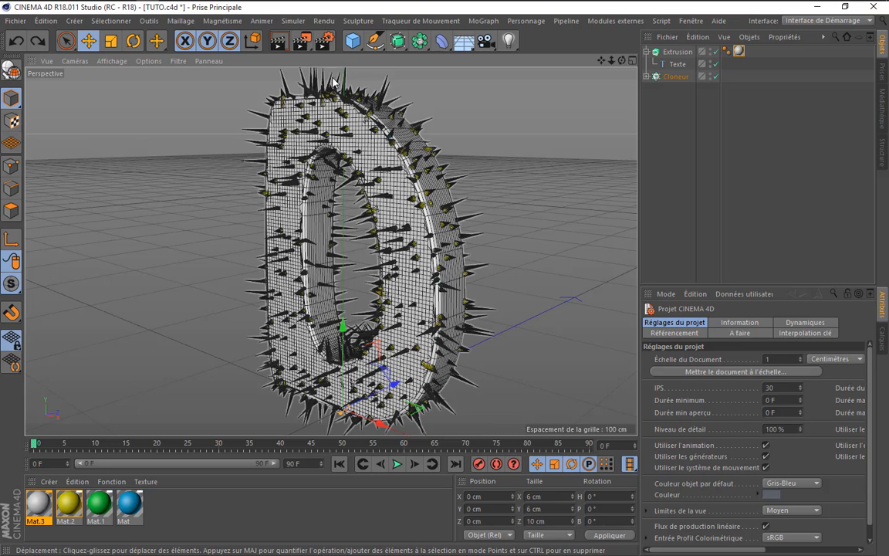
pyautogui.click(325, 40)
pyautogui.click(87, 229)
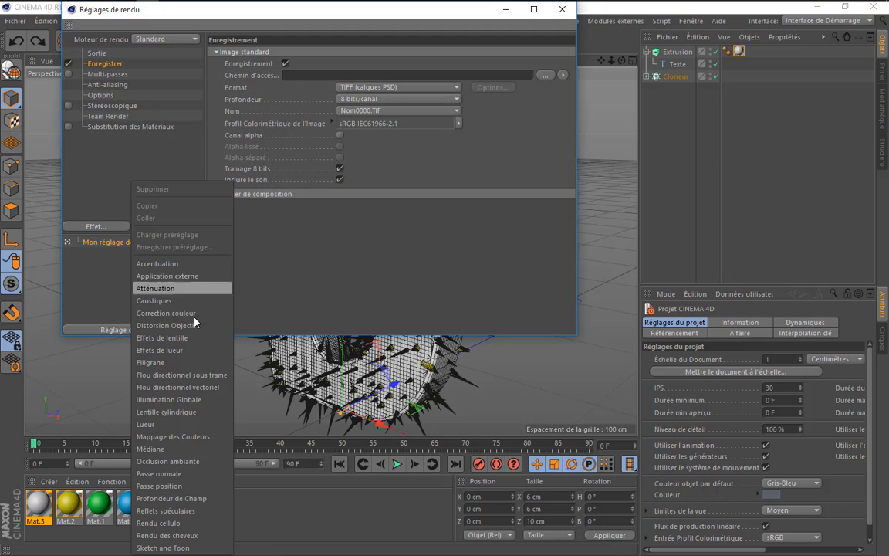
pyautogui.click(158, 414)
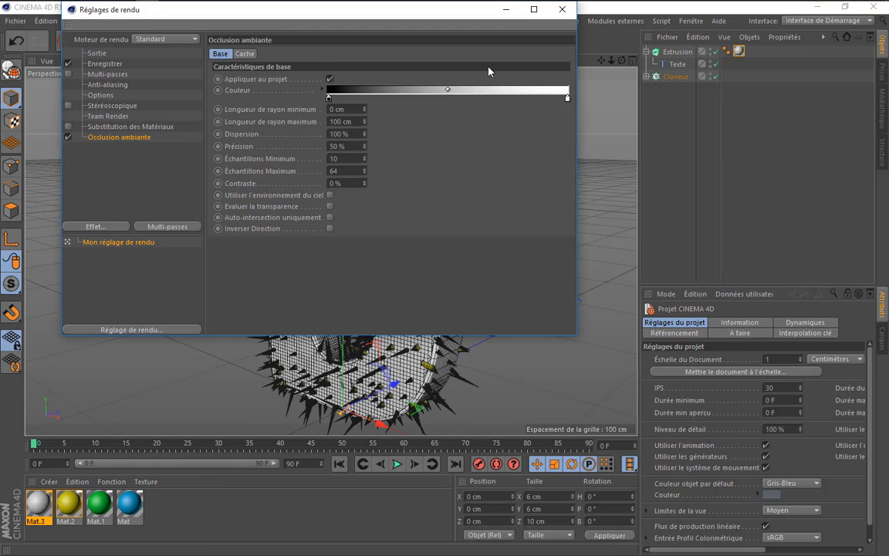
pyautogui.click(562, 10)
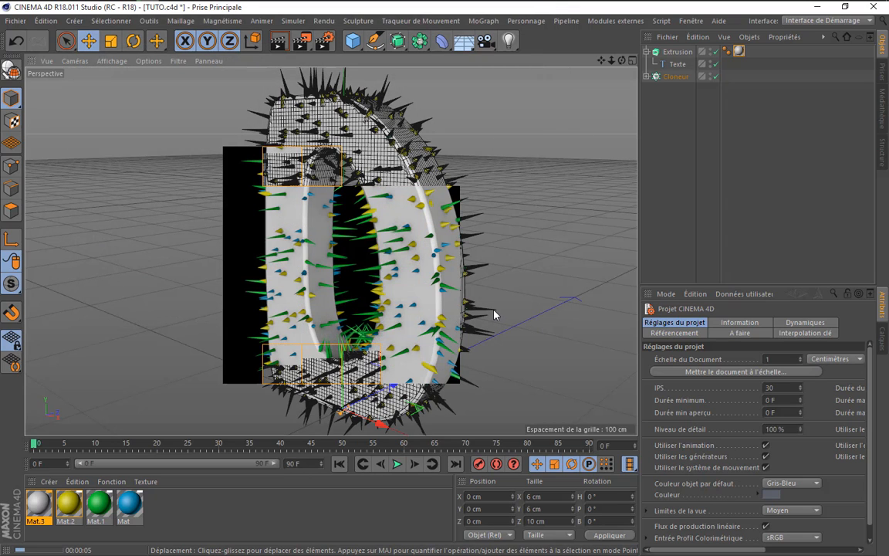
# Raise the Cloner's quantity to 200 and further to 250 for denser spikes.
pyautogui.click(675, 77)
pyautogui.click(694, 506)
pyautogui.write('200')
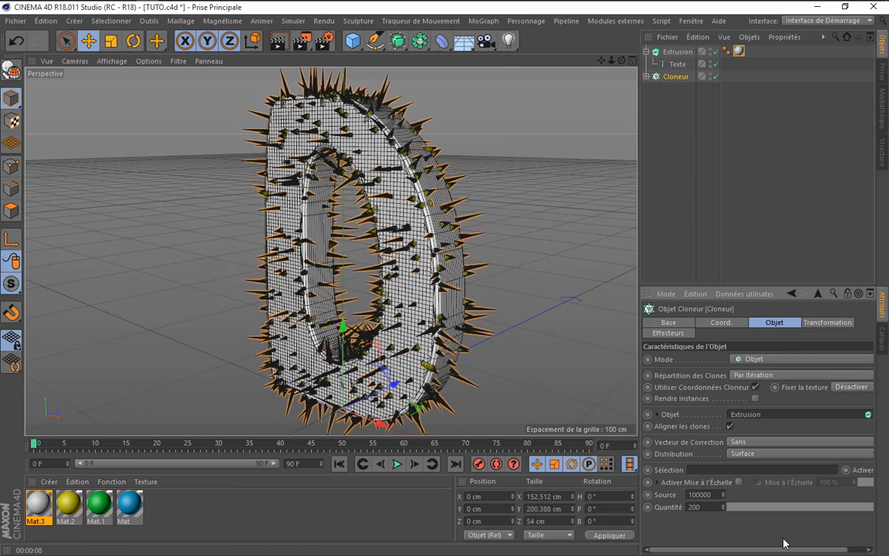
pyautogui.press('Return')
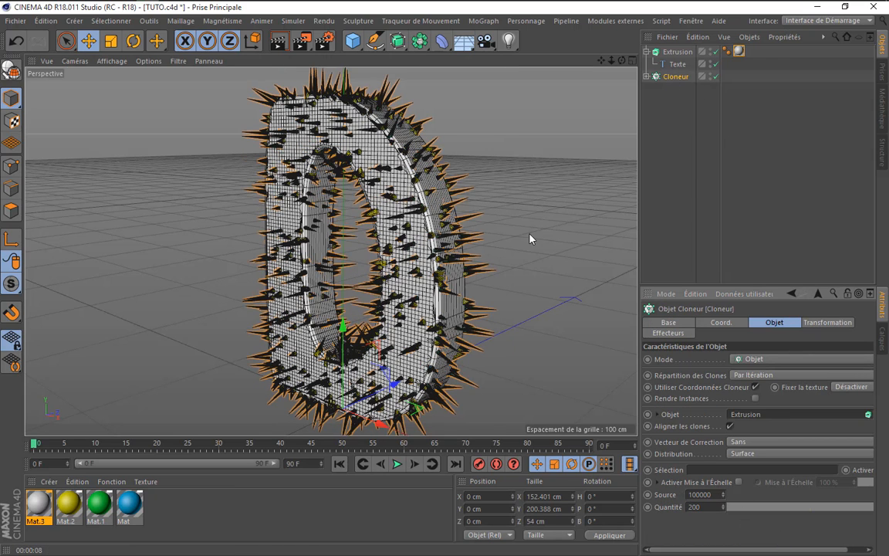
pyautogui.press('Tab')
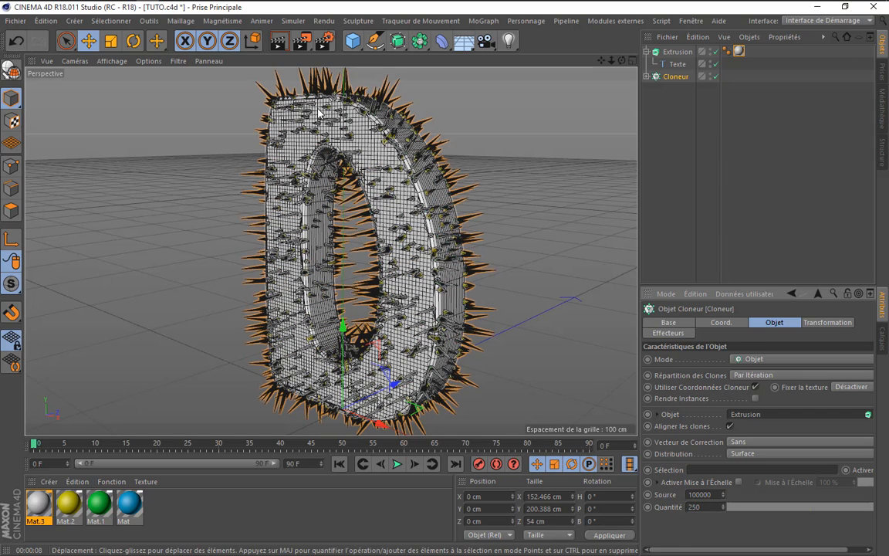
# Render the perspective view to check the denser coloured spikes on the letter D.
pyautogui.click(280, 43)
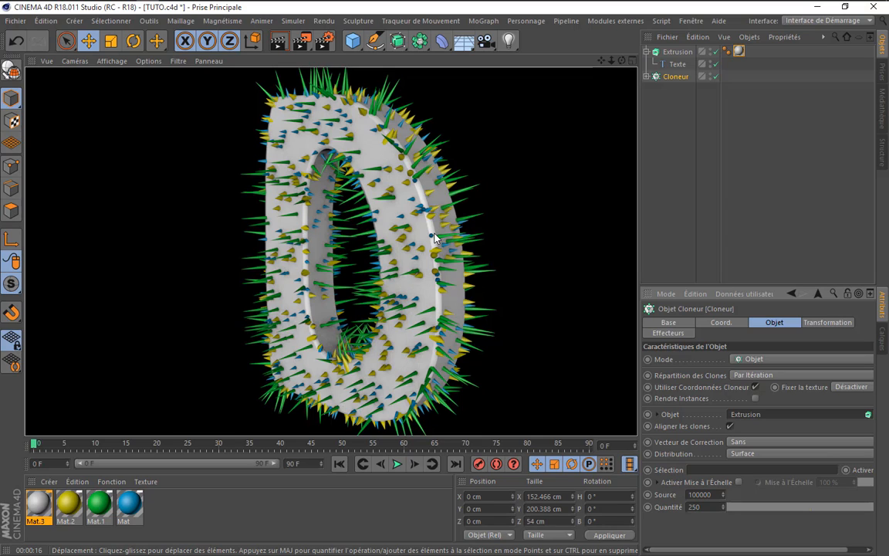
pyautogui.click(482, 193)
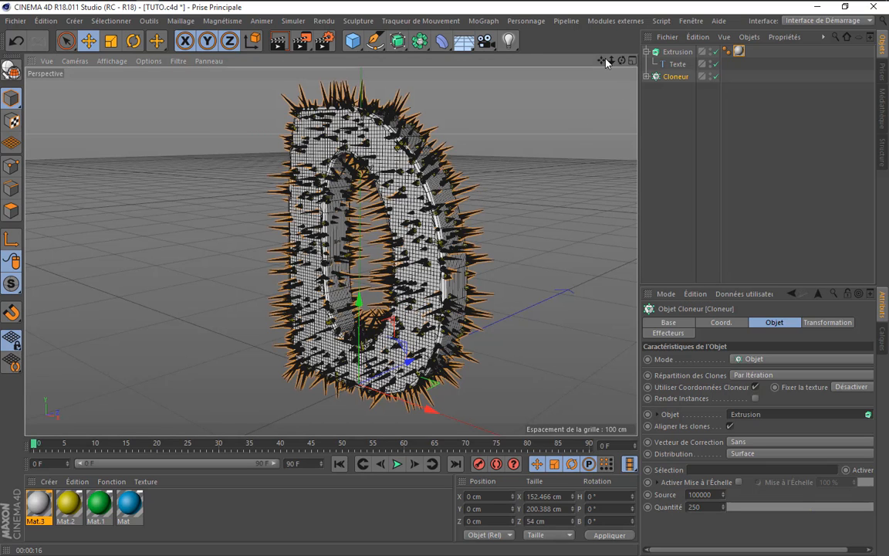
pyautogui.moveTo(603, 60); pyautogui.dragTo(583, 64)
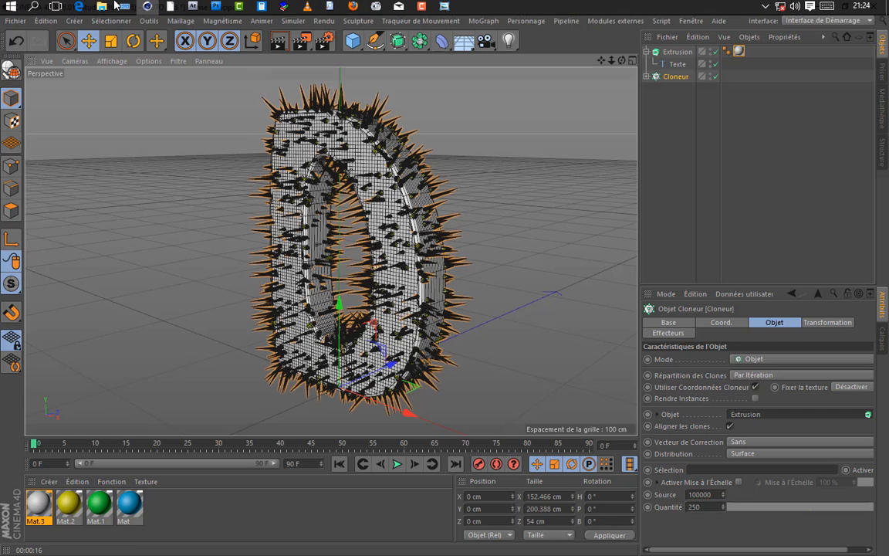
# Switch to File Explorer's "Mes autres tutoriels" folder and briefly play the video "Tutoriel créer un design extraordinaire sur cinéma 4D juillet 2017".
pyautogui.click(11, 9)
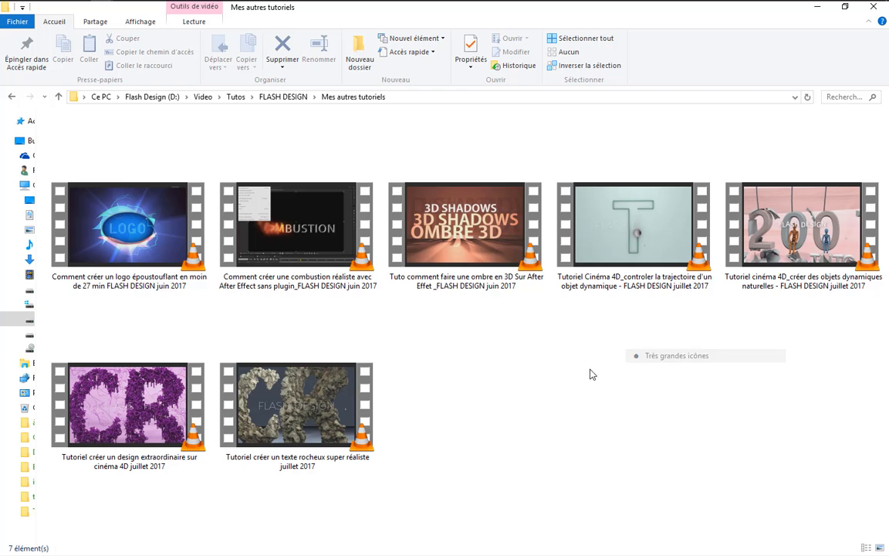
pyautogui.click(130, 390)
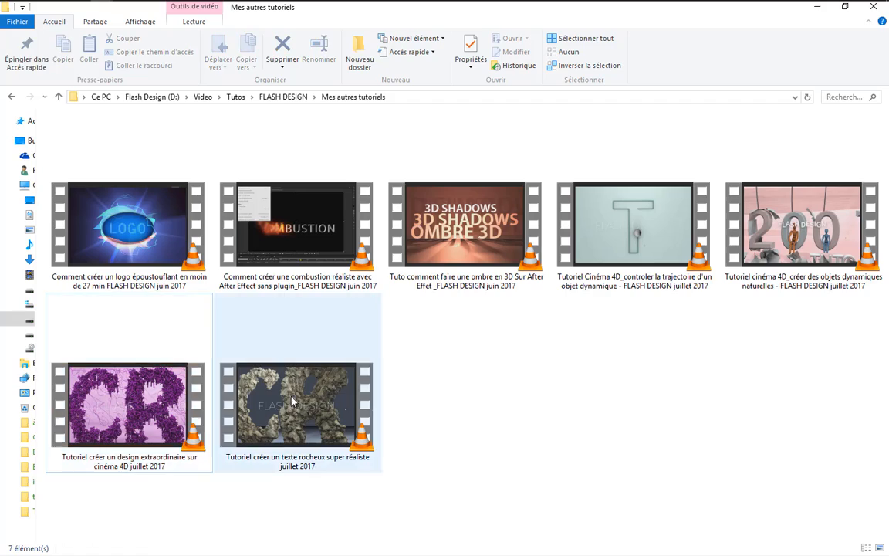
pyautogui.doubleClick(174, 347)
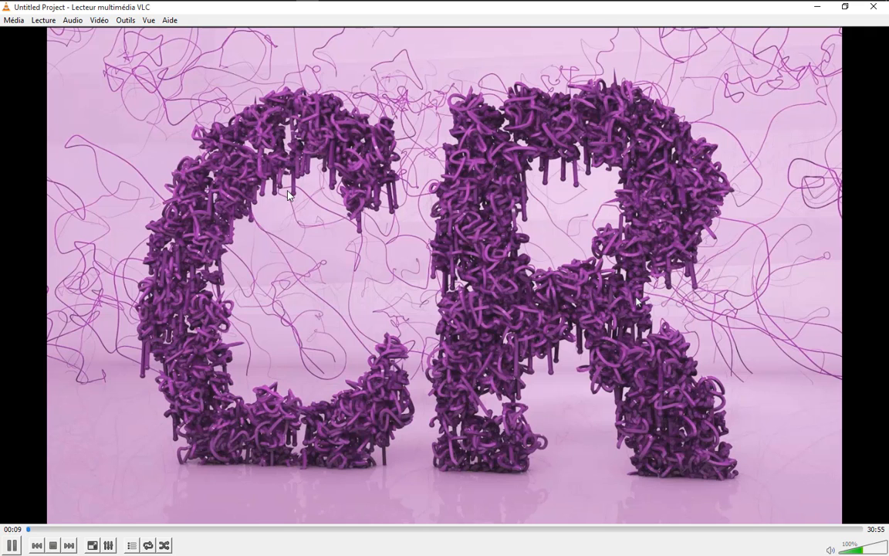
pyautogui.click(873, 7)
# Briefly play the video "Tutoriel créer un texte rocheux super réaliste juillet 2017" and return to Cinema 4D.
pyautogui.click(500, 407)
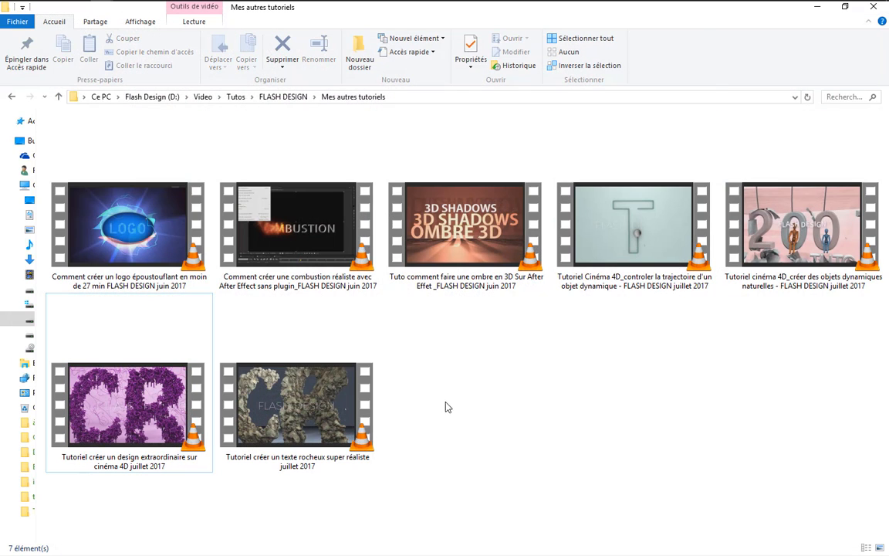
pyautogui.click(357, 407)
pyautogui.doubleClick(340, 398)
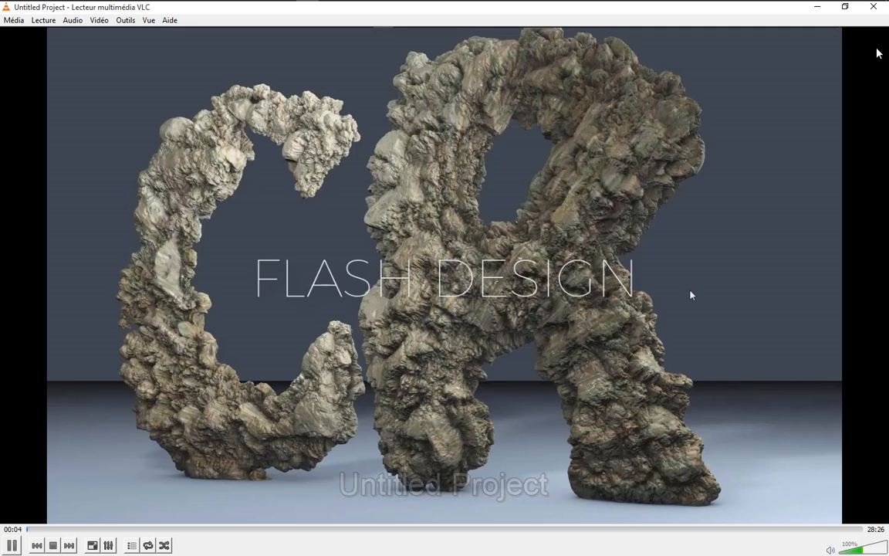
pyautogui.click(877, 12)
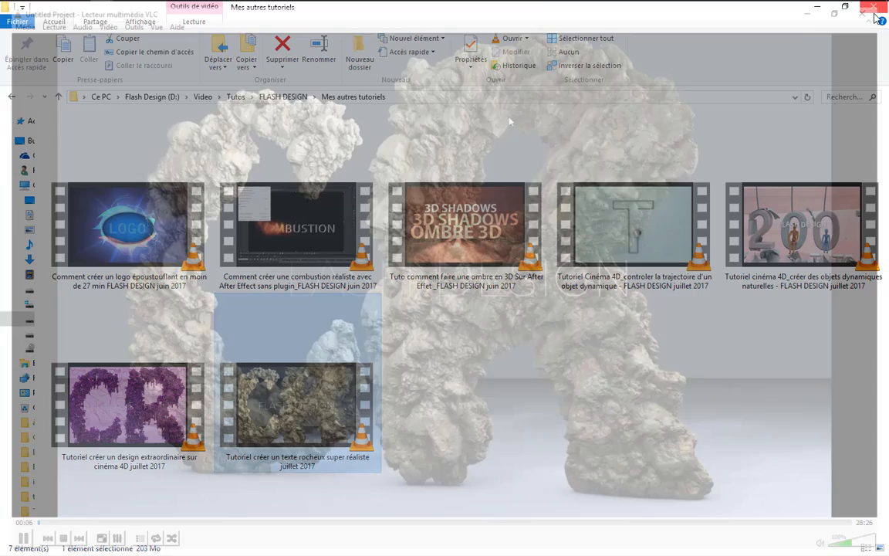
pyautogui.click(818, 7)
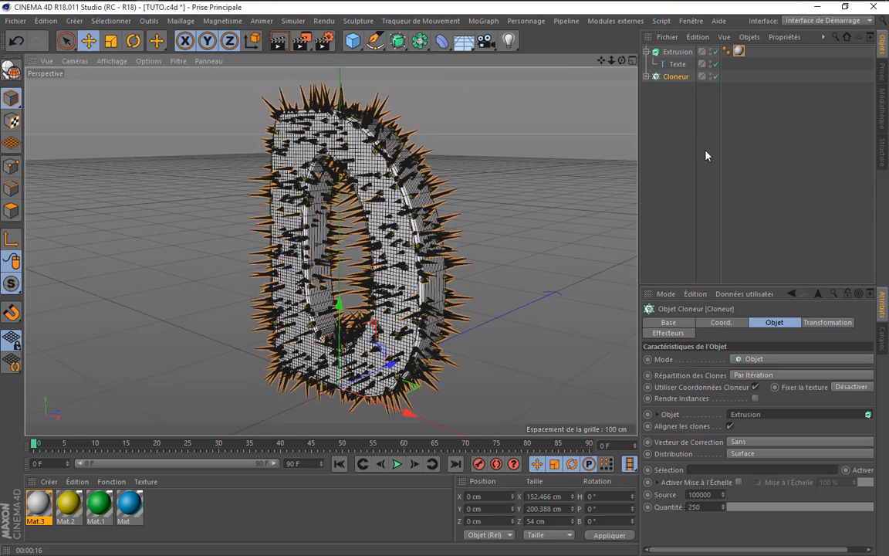